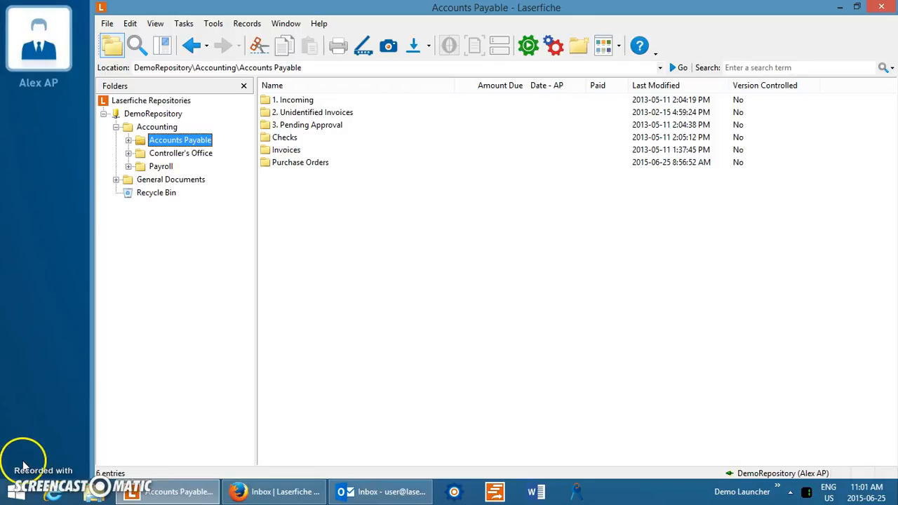
Switch to Quick Fields, open the AP Invoices session and run it on the PDF invoices in the AP folder.
{"action": "left_click", "coordinate": [494, 491]}
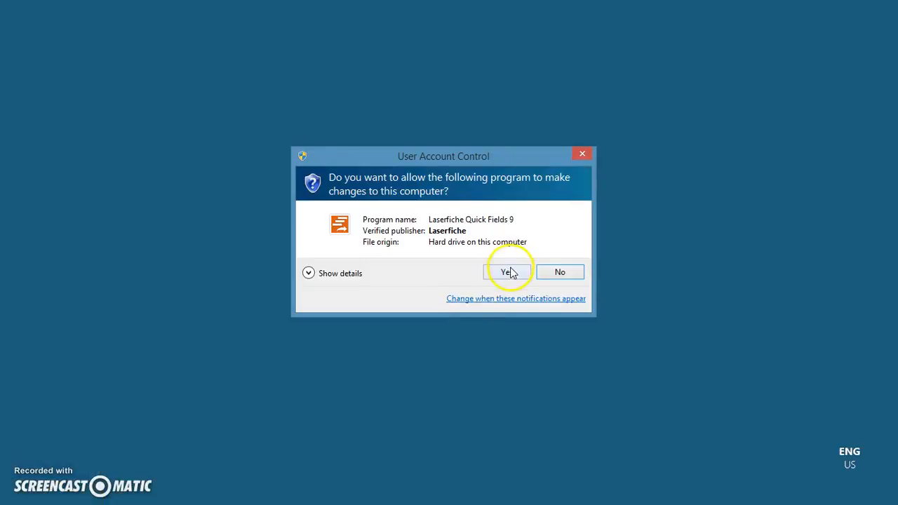
{"action": "left_click", "coordinate": [510, 271]}
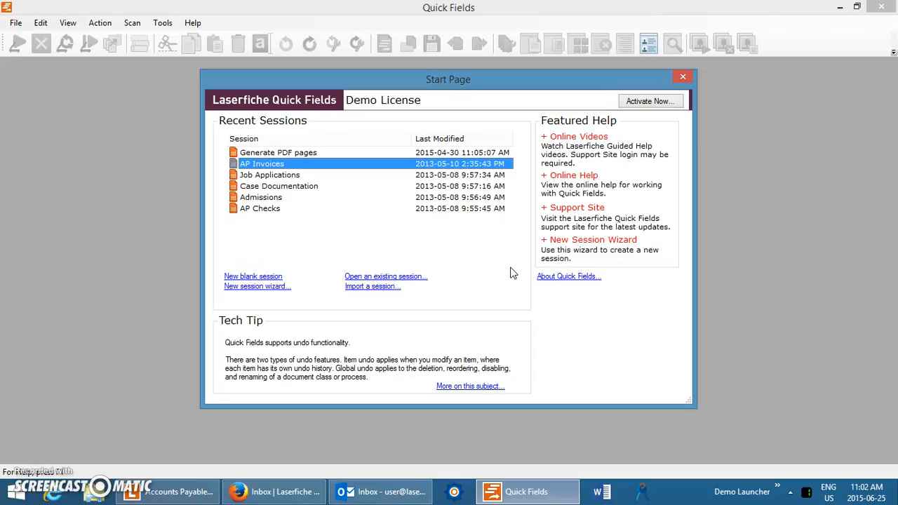
{"action": "double_click", "coordinate": [266, 167]}
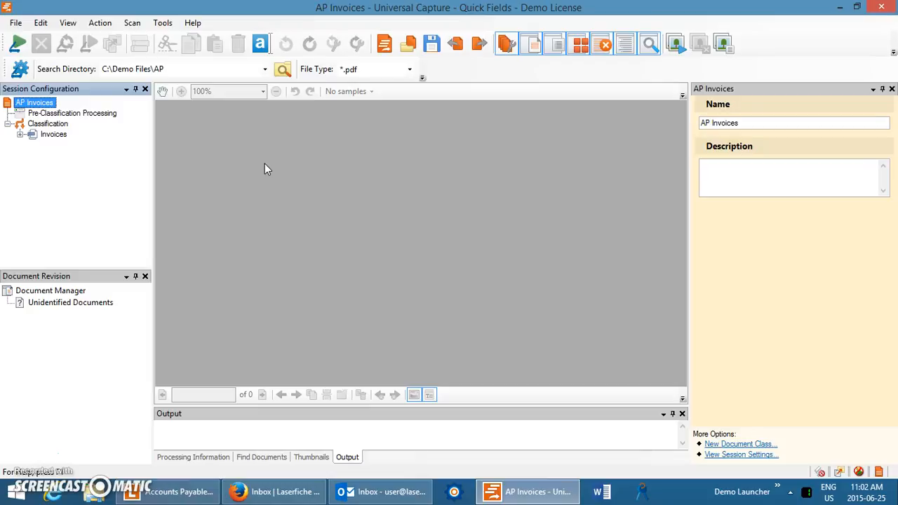
{"action": "left_click", "coordinate": [18, 44]}
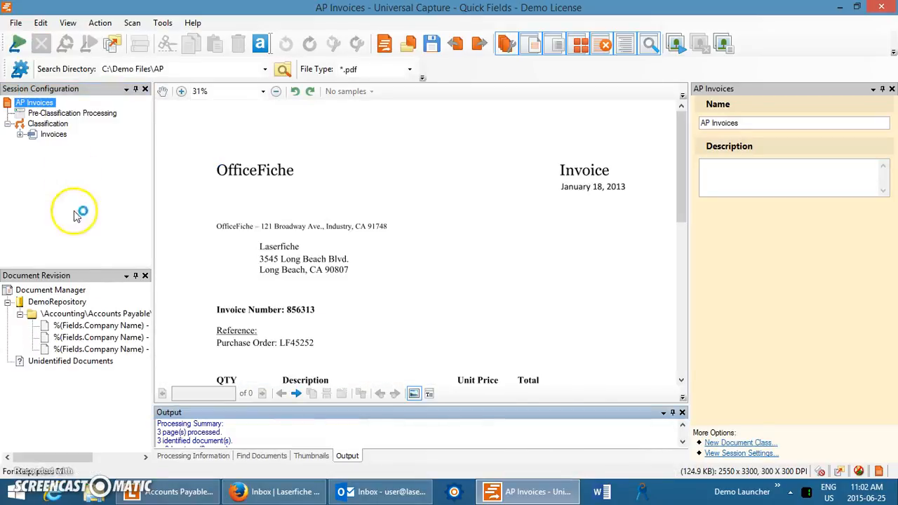
Review the Company Name and PO Number fields captured for the CandyFiche invoice against its scanned page.
{"action": "left_click", "coordinate": [70, 327]}
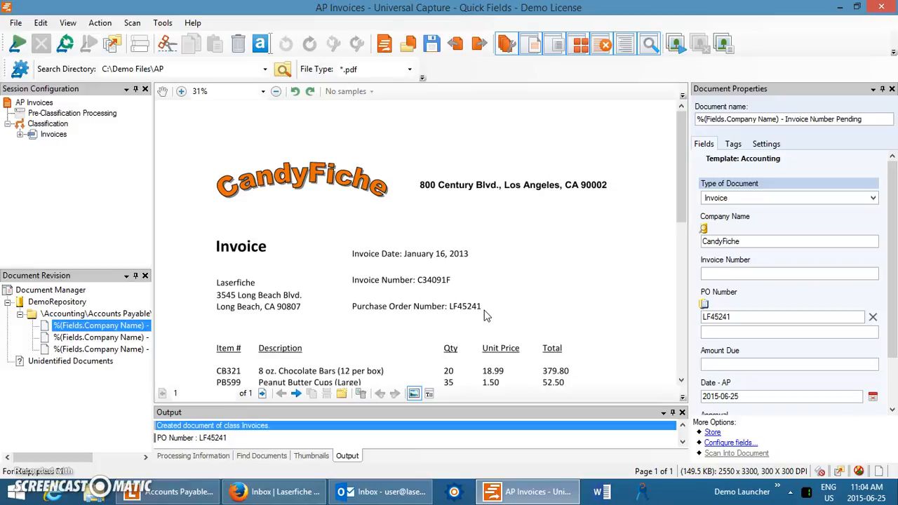
{"action": "left_click", "coordinate": [748, 317]}
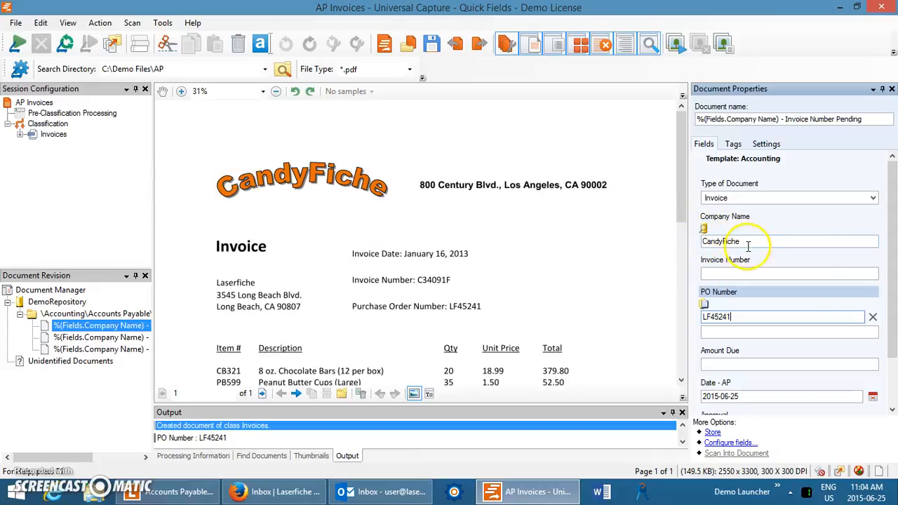
{"action": "left_click_drag", "start_coordinate": [744, 318], "coordinate": [686, 316]}
{"action": "left_click", "coordinate": [742, 317]}
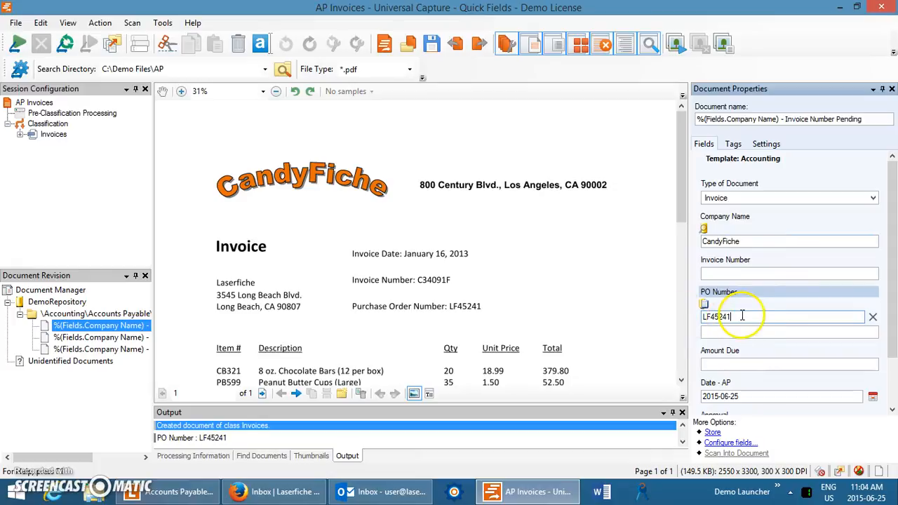
{"action": "left_click", "coordinate": [752, 241]}
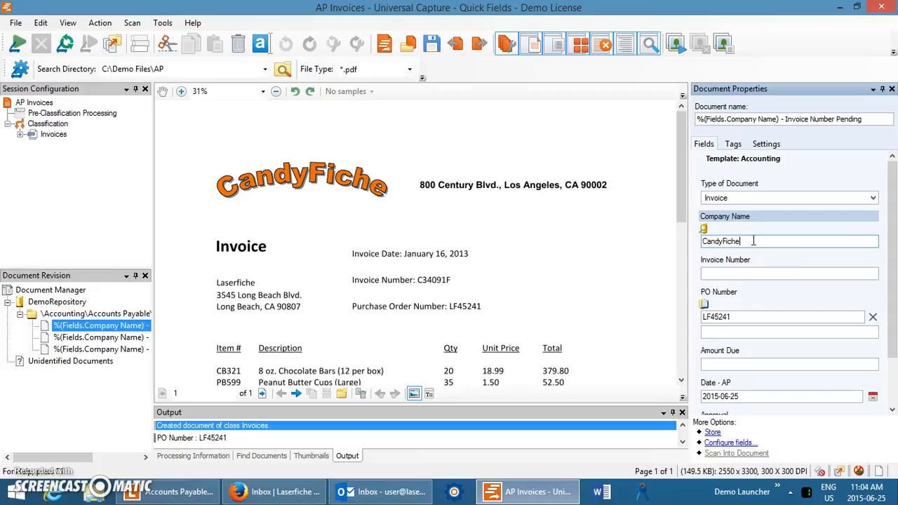
{"action": "left_click", "coordinate": [229, 282]}
{"action": "left_click", "coordinate": [91, 327]}
In the ComputerFiche invoice, remove the PO Number entry that is actually the invoice number.
{"action": "left_click", "coordinate": [98, 338]}
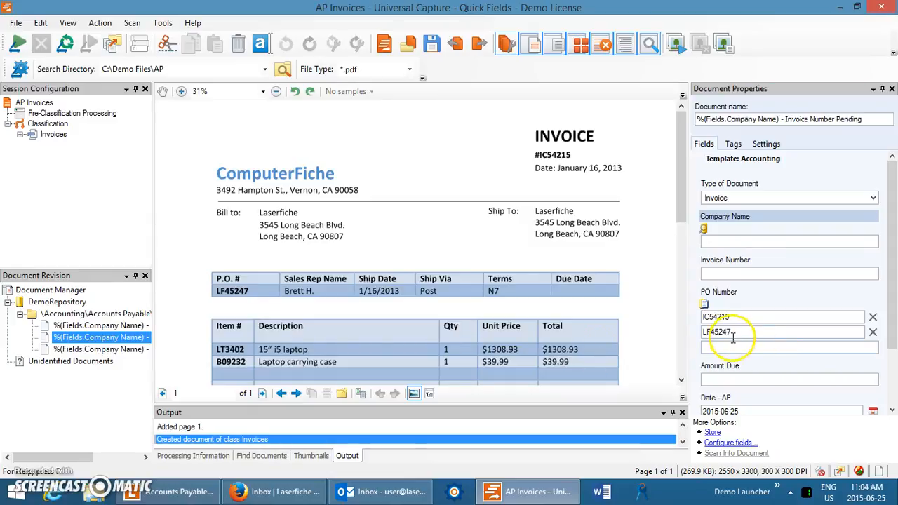
{"action": "double_click", "coordinate": [708, 332]}
{"action": "left_click", "coordinate": [751, 332]}
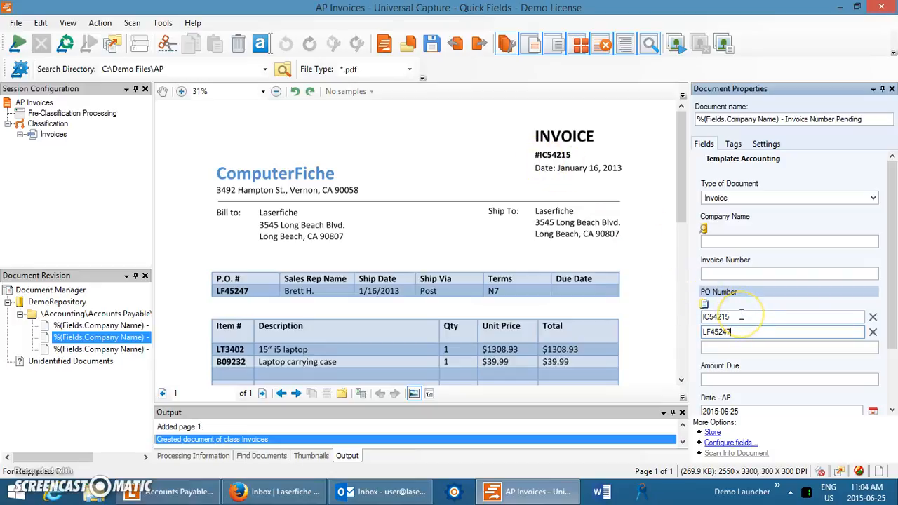
{"action": "left_click", "coordinate": [737, 241]}
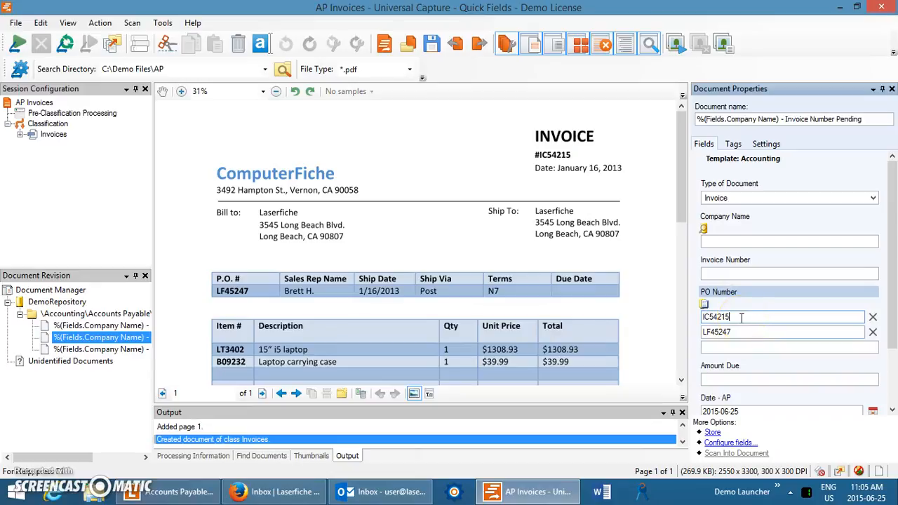
{"action": "left_click", "coordinate": [874, 317]}
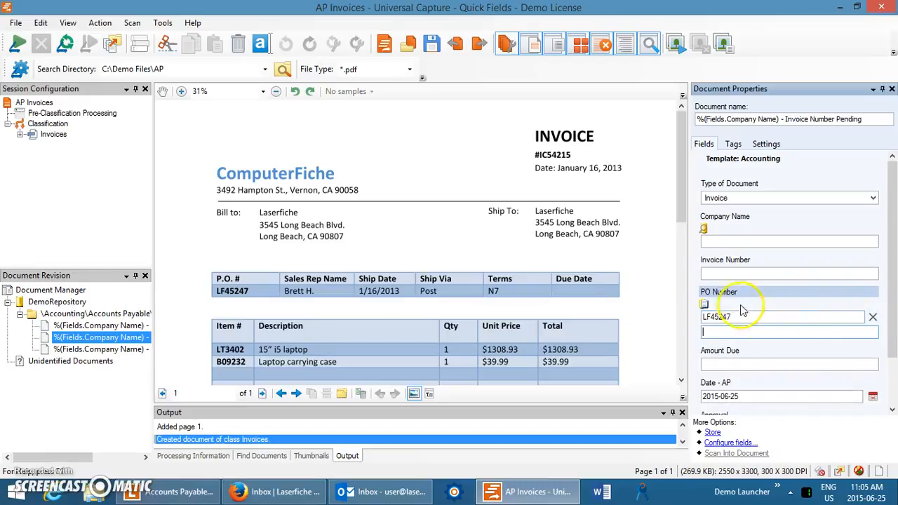
Fill in ComputerFiche as the invoice's company name and check it against the remaining PO number.
{"action": "left_click", "coordinate": [724, 241]}
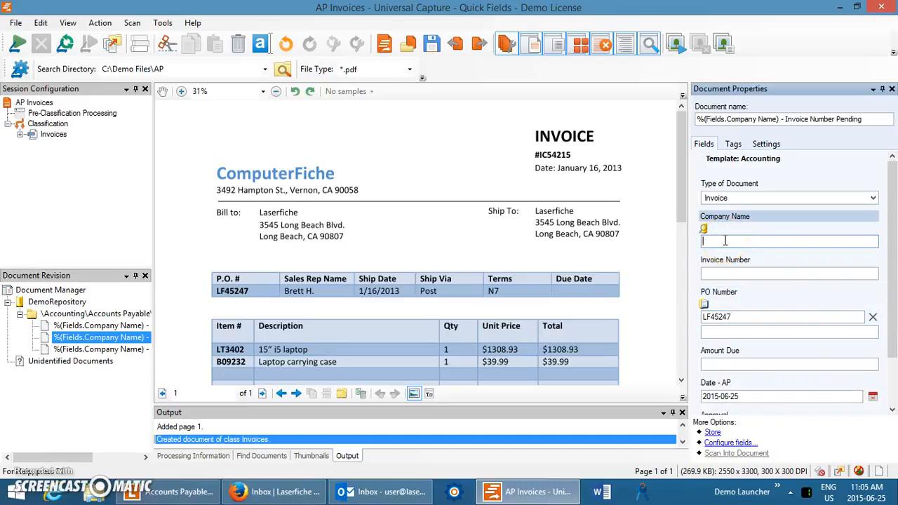
{"action": "type", "text": "ComputerFiche"}
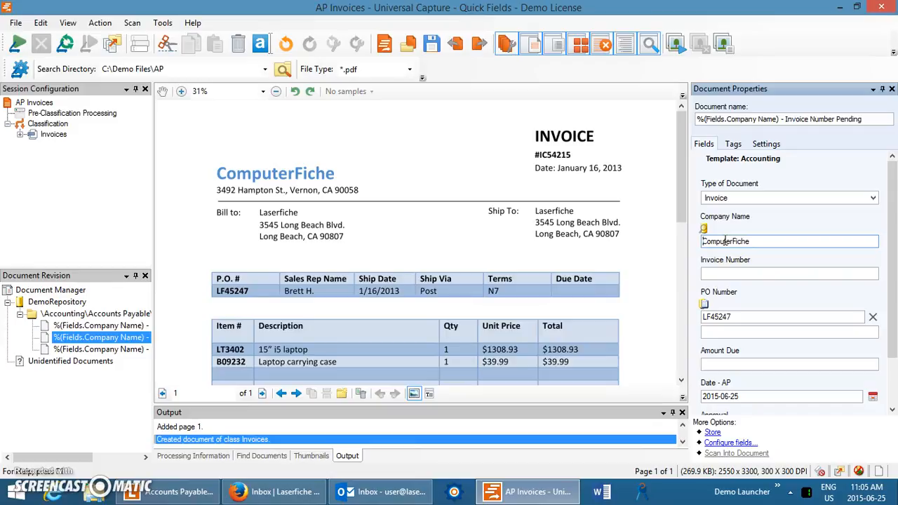
{"action": "left_click", "coordinate": [744, 316]}
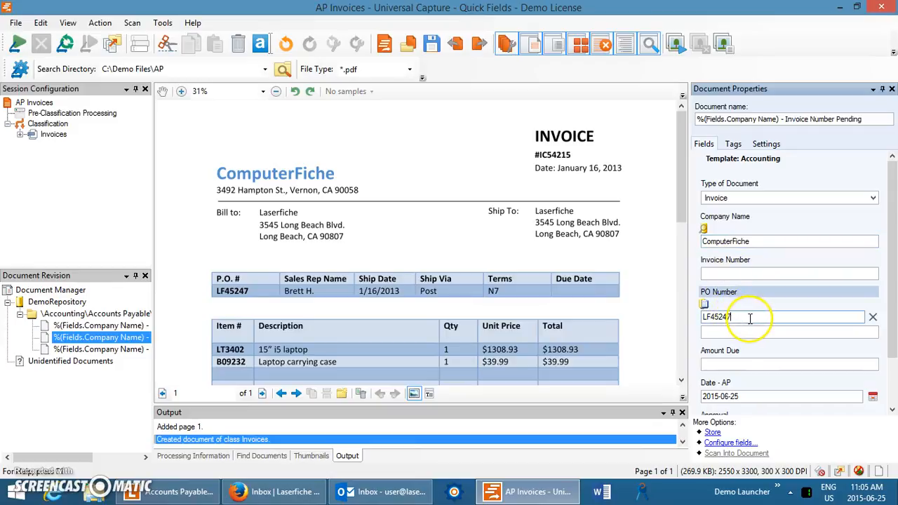
{"action": "left_click", "coordinate": [760, 241]}
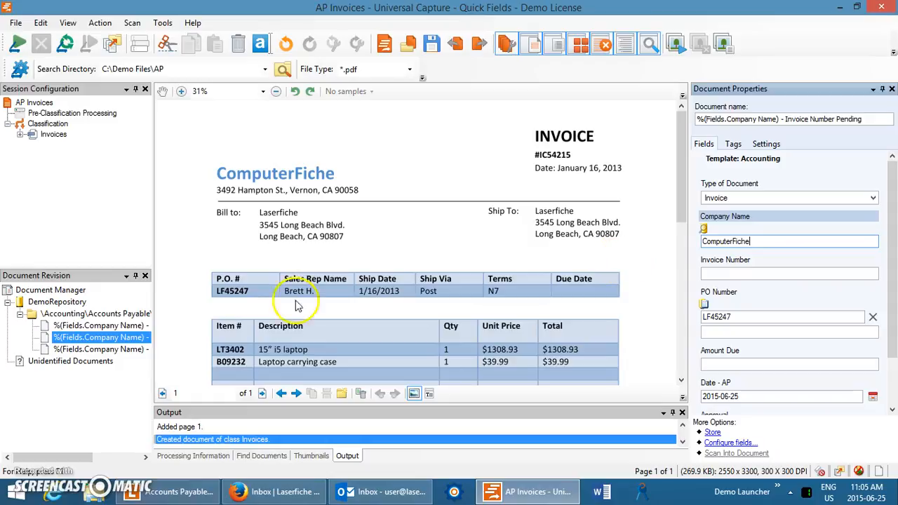
Check the OfficeFiche invoice's captured fields and store all the processed documents in the repository.
{"action": "left_click", "coordinate": [90, 350]}
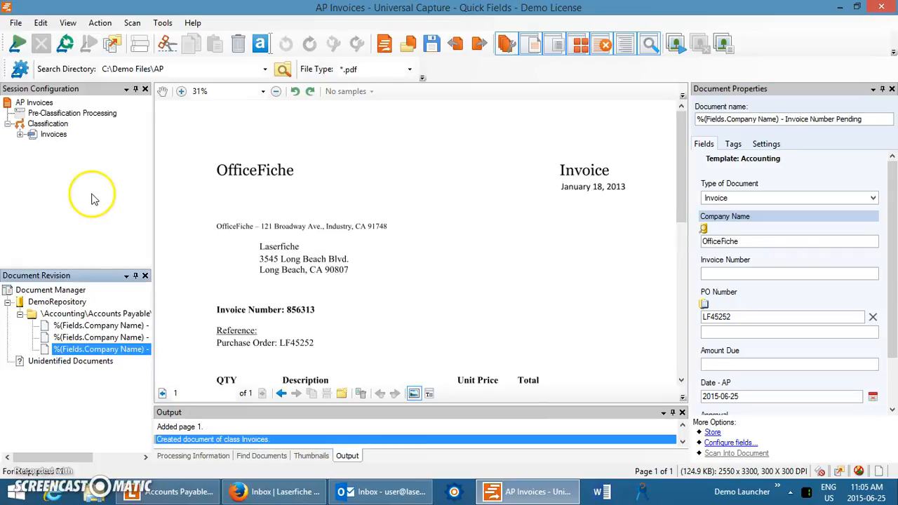
{"action": "left_click", "coordinate": [115, 46]}
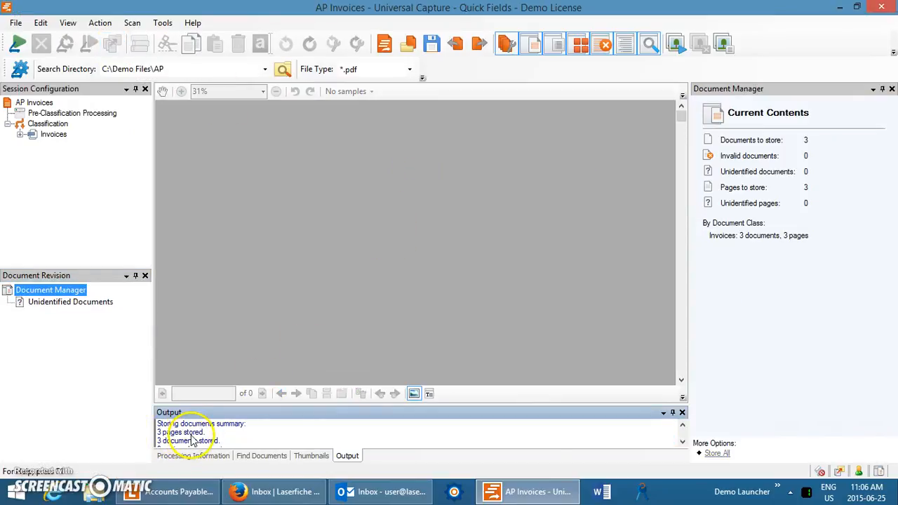
Switch to Outlook, fetch new mail and read the ComputerFiche and CandyFiche invoice review notifications.
{"action": "left_click", "coordinate": [374, 495]}
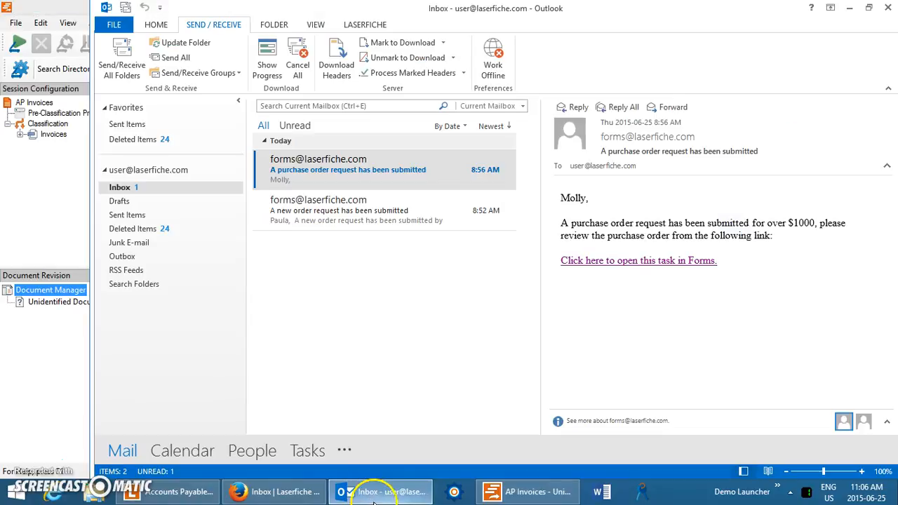
{"action": "left_click", "coordinate": [122, 56]}
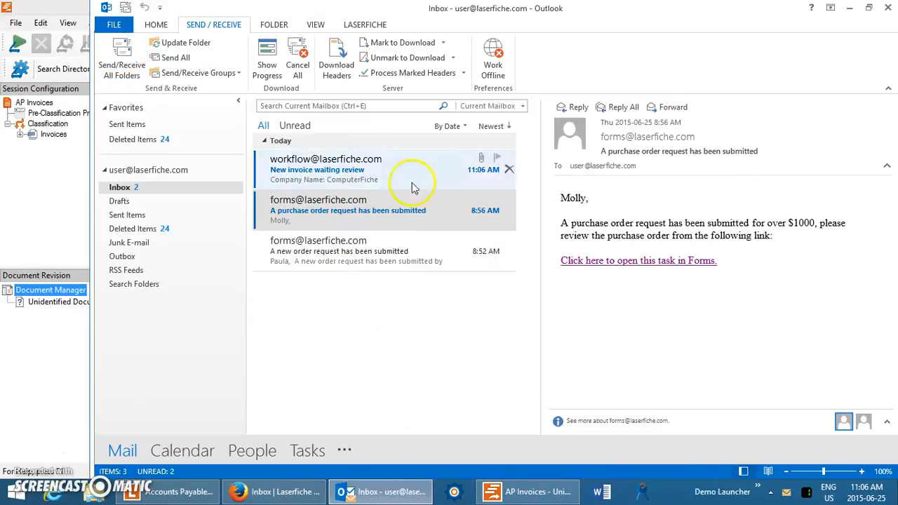
{"action": "left_click", "coordinate": [347, 172]}
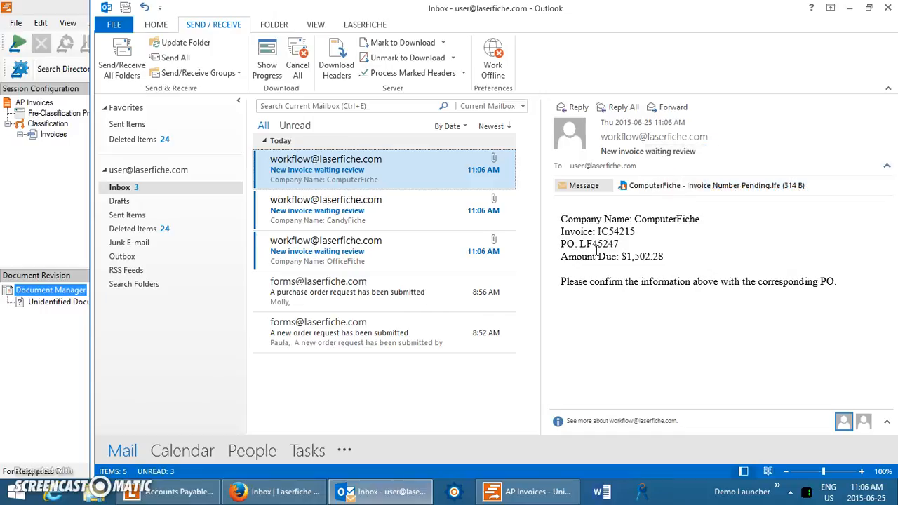
{"action": "left_click", "coordinate": [598, 248]}
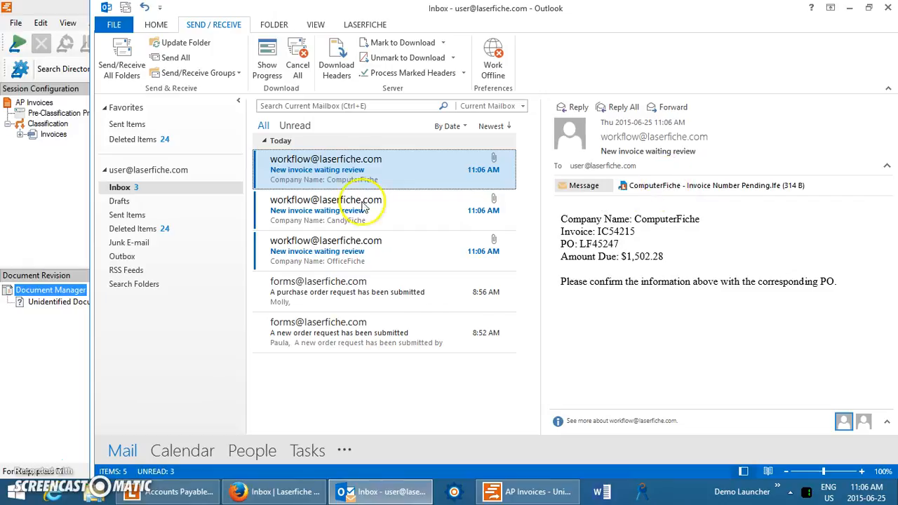
{"action": "left_click", "coordinate": [325, 198]}
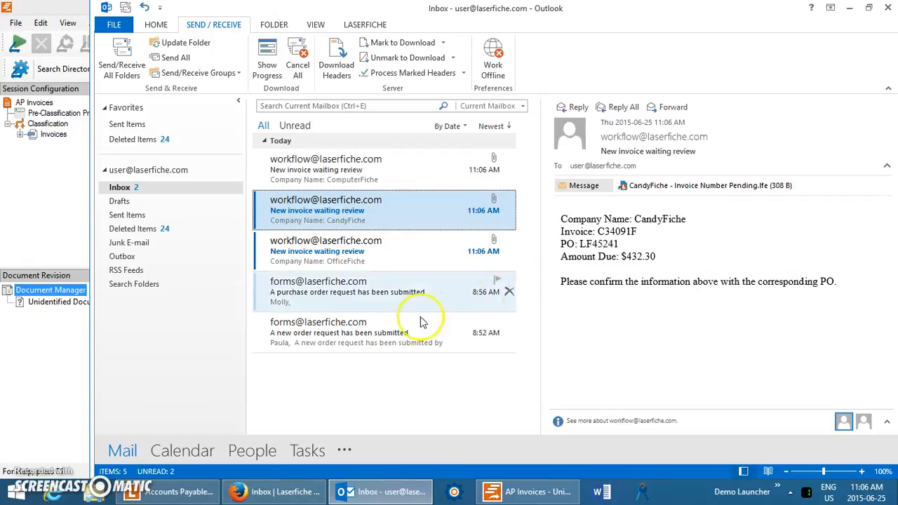
{"action": "left_click", "coordinate": [138, 374]}
{"action": "left_click", "coordinate": [406, 393]}
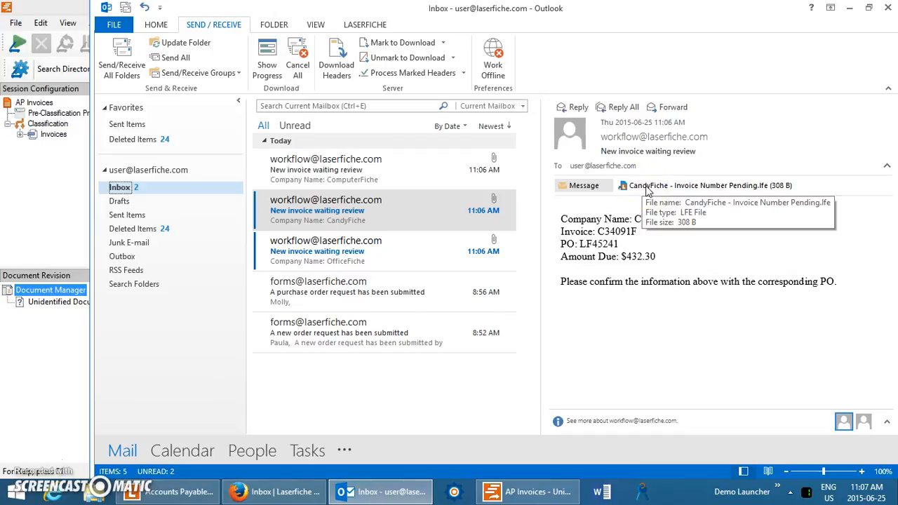
Switch to the Laserfiche repository and open the CandyFiche invoice from the "3. Pending Approval" folder under Accounts Payable.
{"action": "left_click", "coordinate": [165, 497]}
{"action": "left_click", "coordinate": [130, 141]}
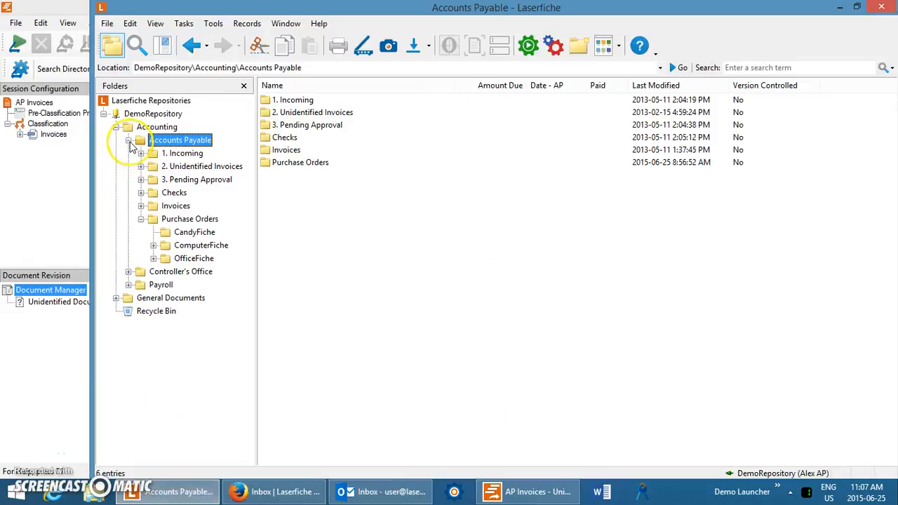
{"action": "left_click", "coordinate": [186, 184]}
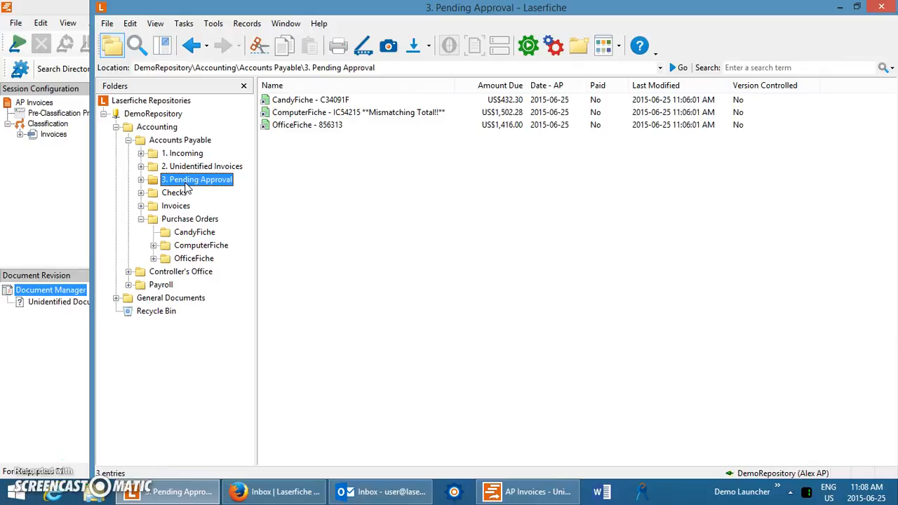
{"action": "double_click", "coordinate": [278, 101]}
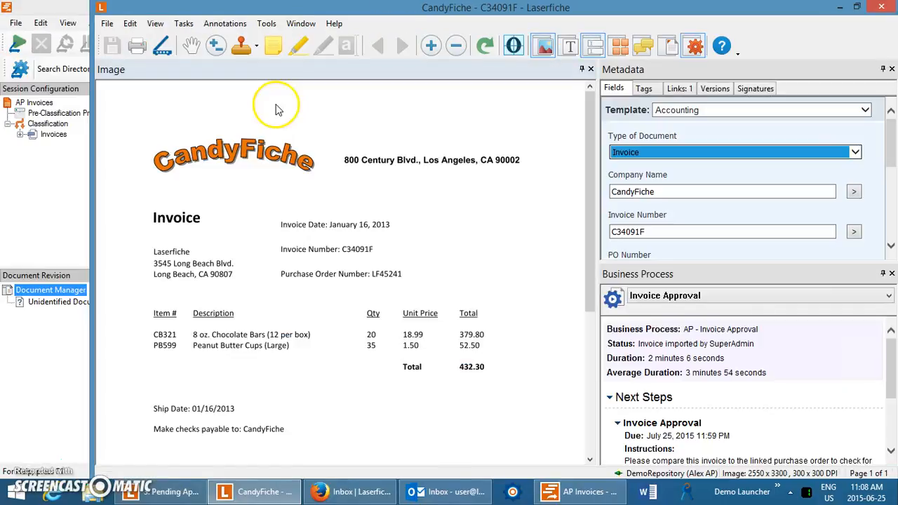
Examine the rest of the CandyFiche invoice and read its Invoice Approval instructions.
{"action": "left_click_drag", "start_coordinate": [581, 217], "coordinate": [586, 290]}
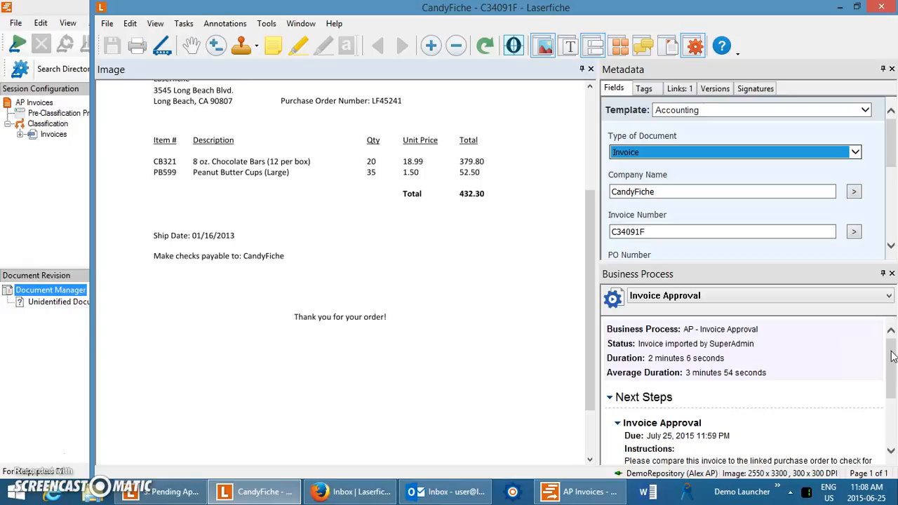
{"action": "left_click_drag", "start_coordinate": [892, 357], "coordinate": [894, 421]}
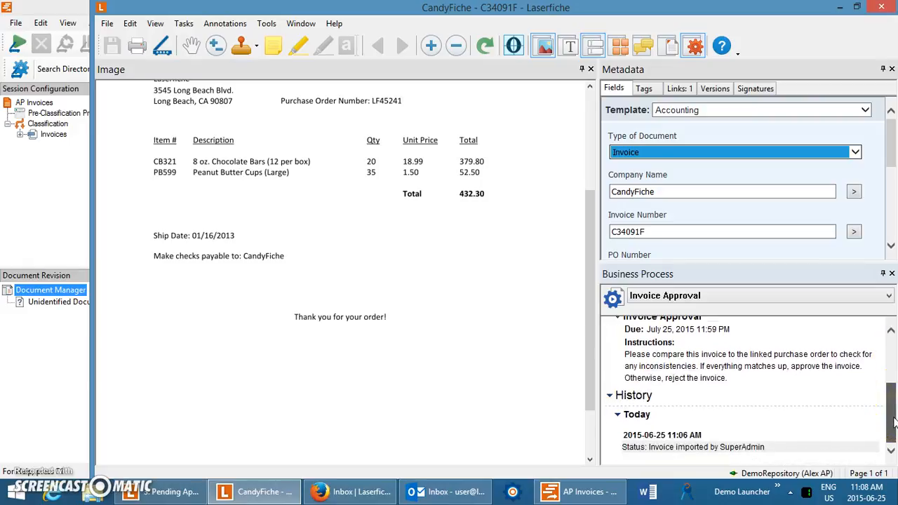
{"action": "left_click_drag", "start_coordinate": [892, 423], "coordinate": [892, 414]}
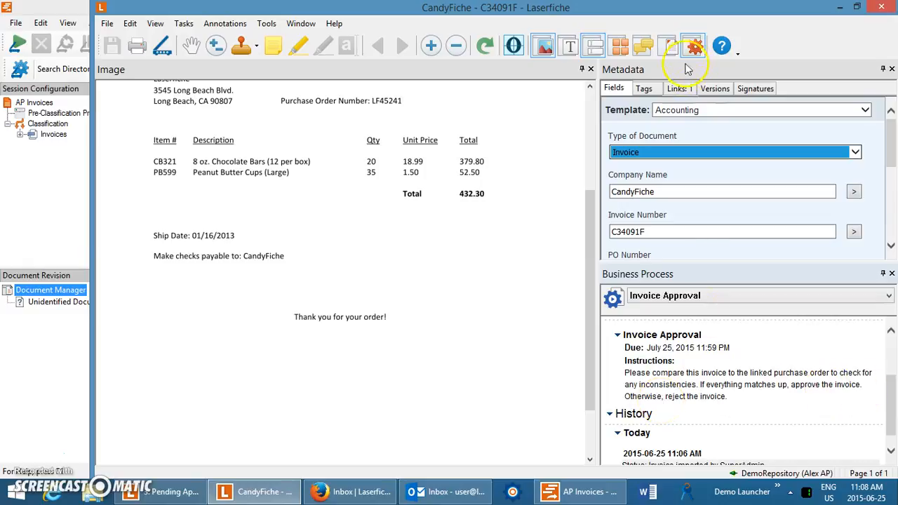
Open the purchase order linked to the CandyFiche invoice and examine its line items and total.
{"action": "left_click", "coordinate": [681, 90]}
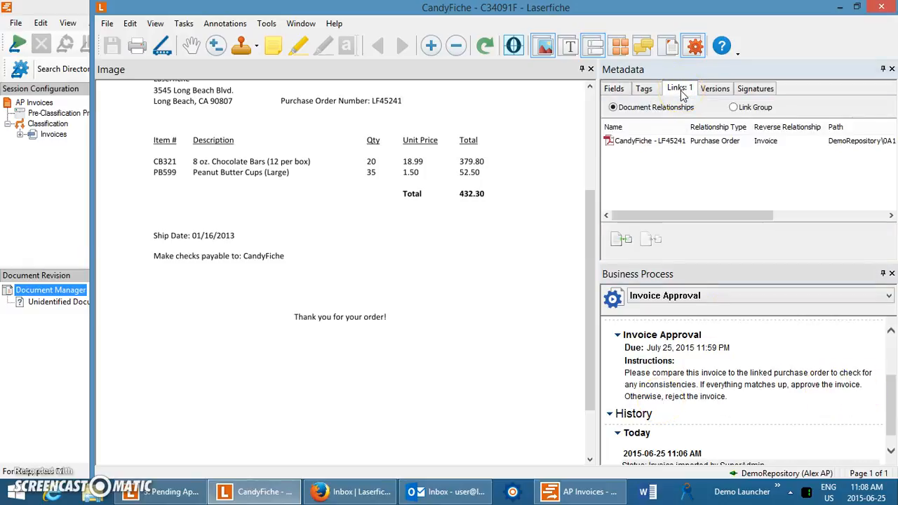
{"action": "left_click", "coordinate": [672, 142]}
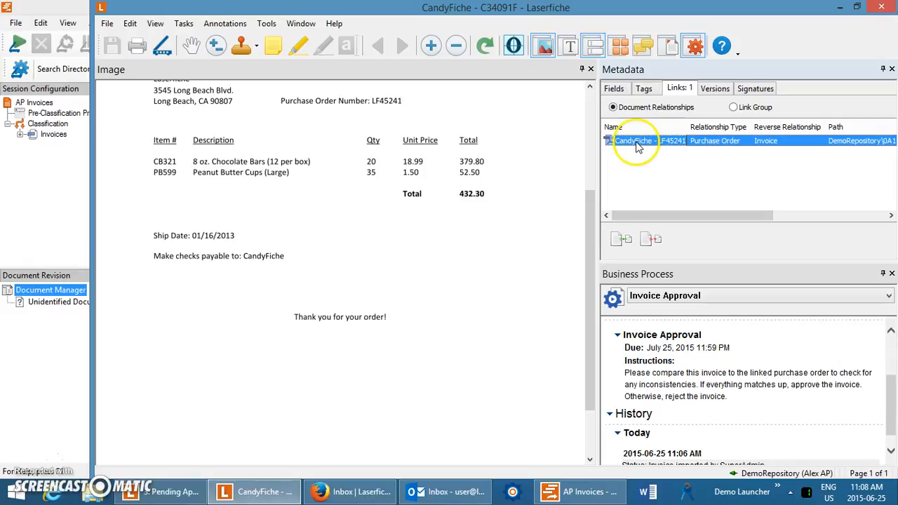
{"action": "double_click", "coordinate": [637, 143]}
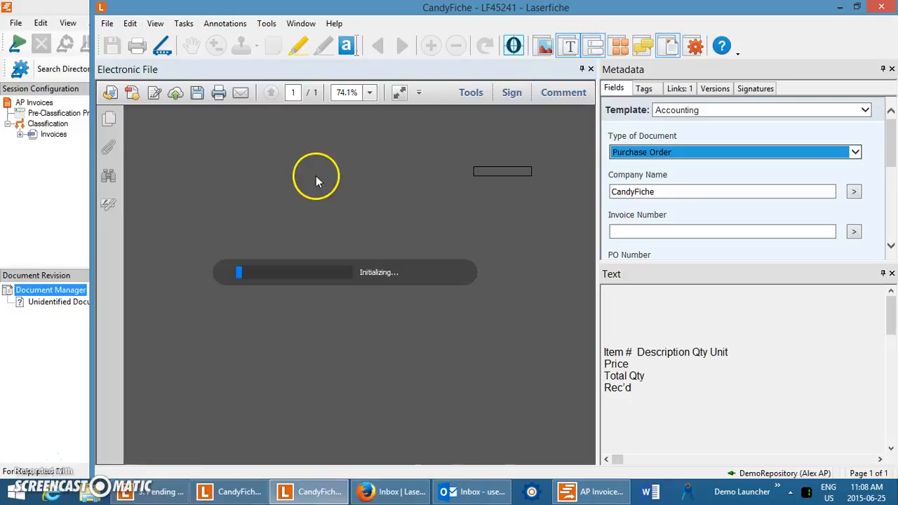
{"action": "scroll", "coordinate": [581, 217], "scroll_direction": "down", "scroll_amount": 1}
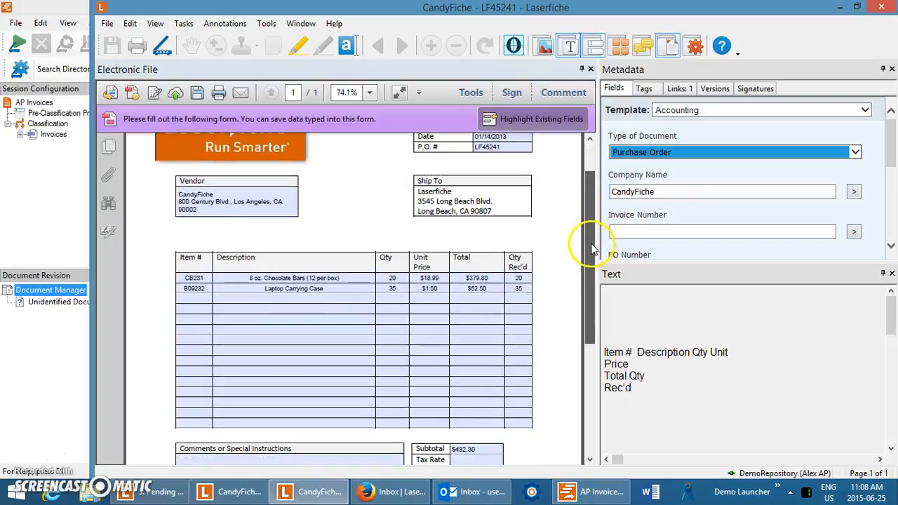
{"action": "scroll", "coordinate": [587, 337], "scroll_direction": "down", "scroll_amount": 1}
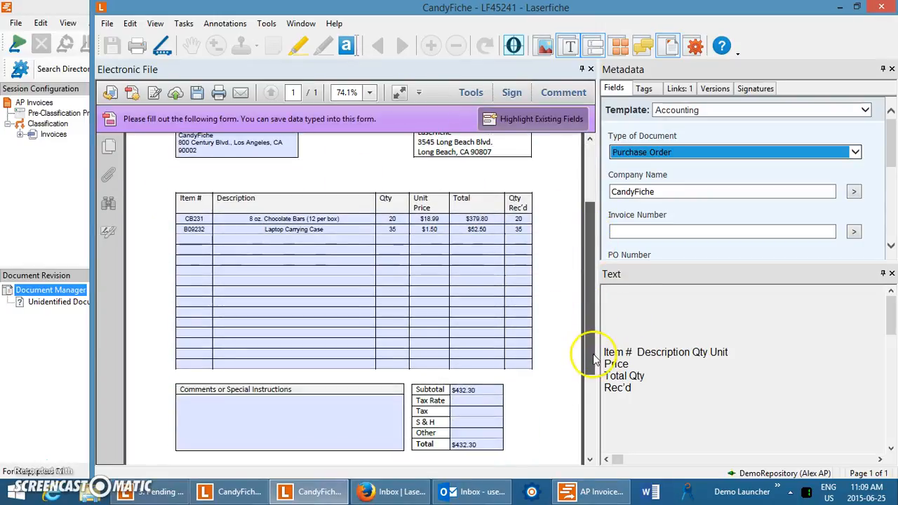
Return to the CandyFiche invoice, set its Approval field to Approved, and save and close it.
{"action": "left_click", "coordinate": [881, 7]}
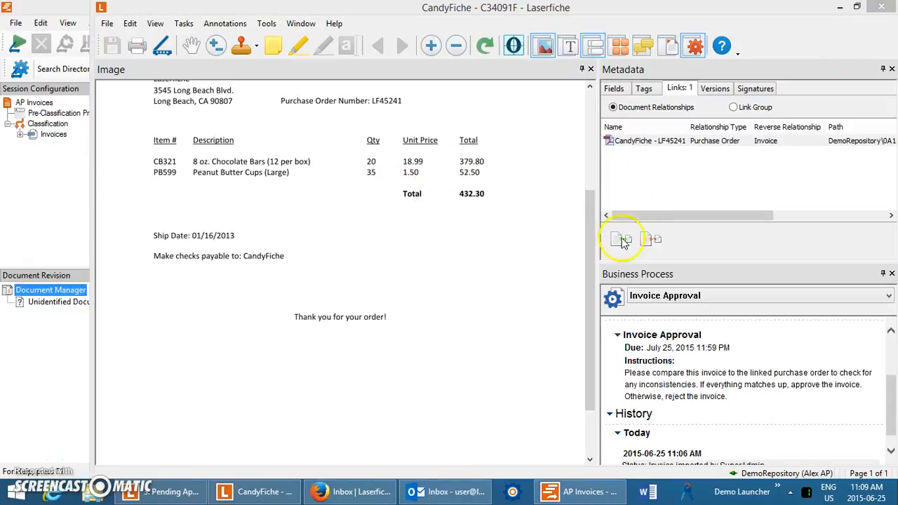
{"action": "left_click_drag", "start_coordinate": [589, 258], "coordinate": [588, 153]}
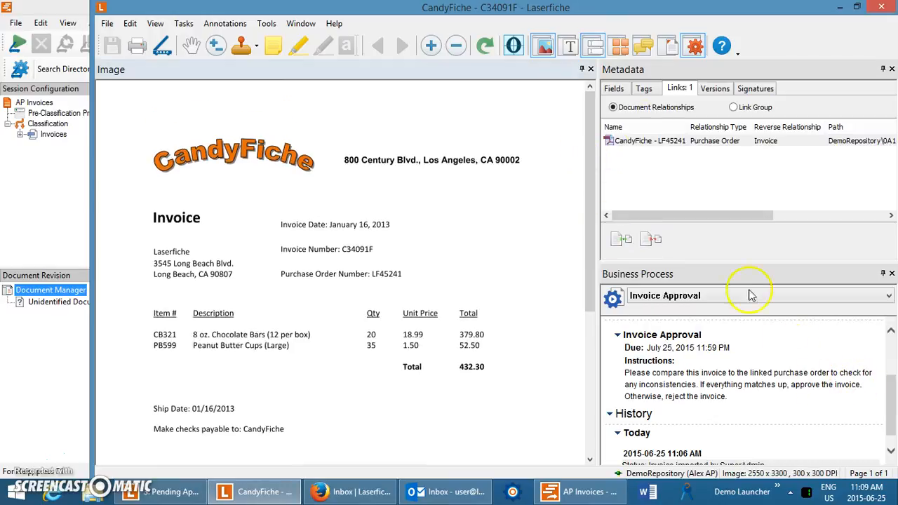
{"action": "left_click", "coordinate": [613, 89]}
{"action": "left_click_drag", "start_coordinate": [887, 151], "coordinate": [888, 214]}
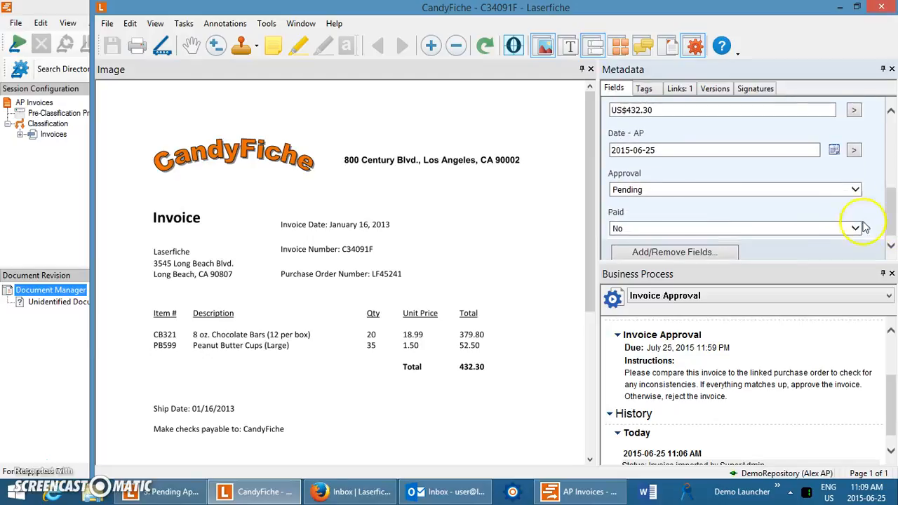
{"action": "left_click", "coordinate": [629, 194]}
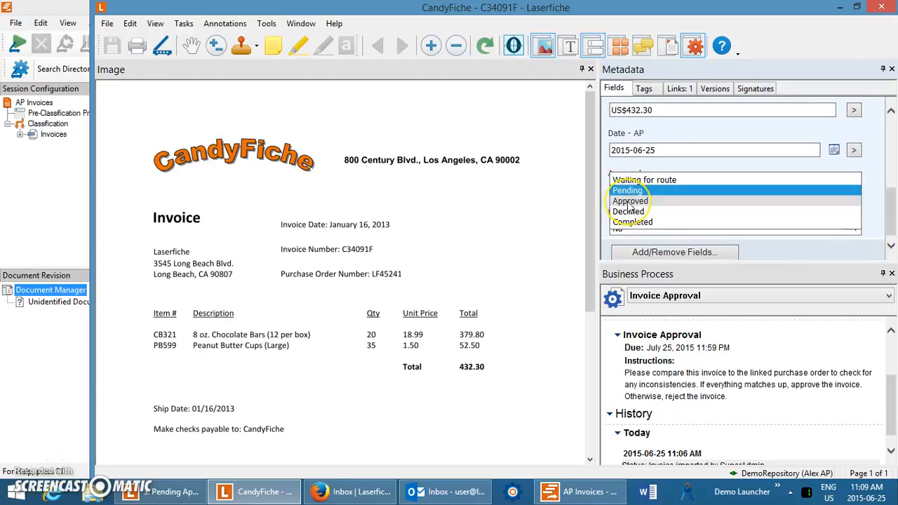
{"action": "left_click", "coordinate": [629, 203]}
{"action": "left_click", "coordinate": [113, 45]}
{"action": "left_click", "coordinate": [881, 7]}
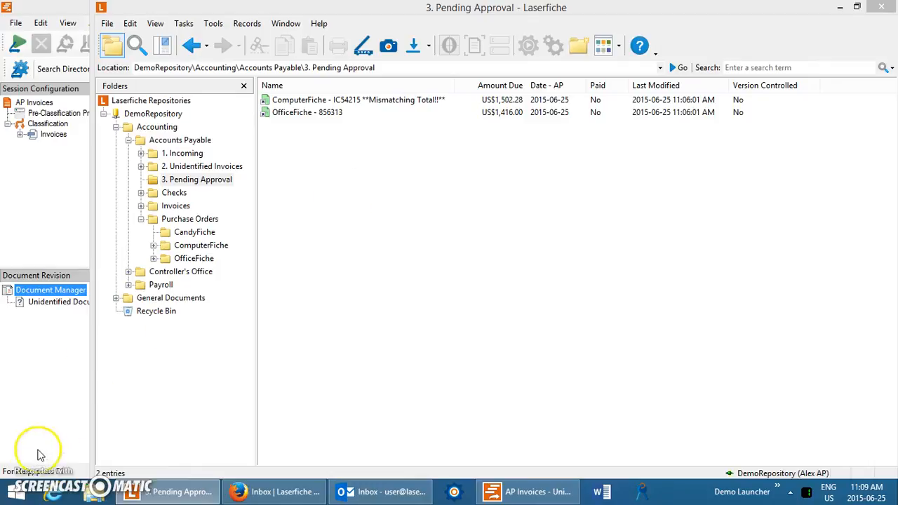
Check the CandyFiche folders under Purchase Orders and Invoices for the approved CandyFiche invoice.
{"action": "left_click", "coordinate": [176, 234]}
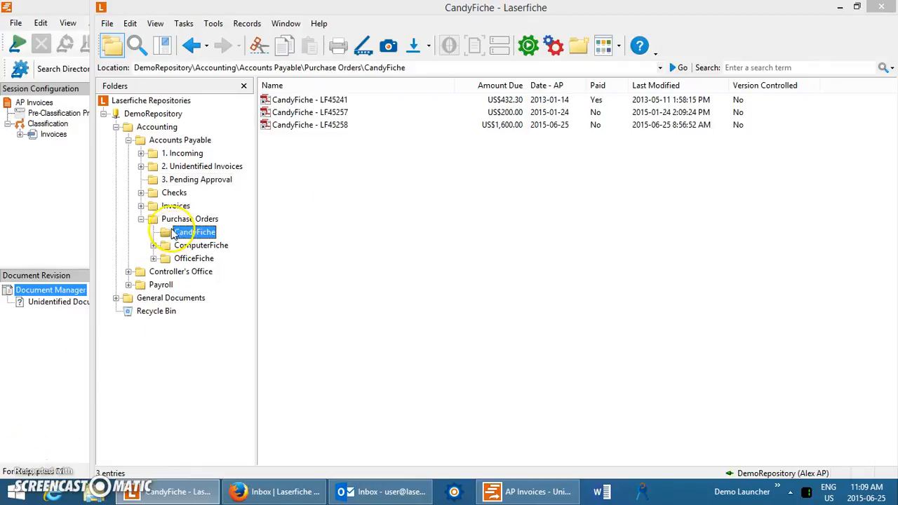
{"action": "left_click", "coordinate": [141, 206]}
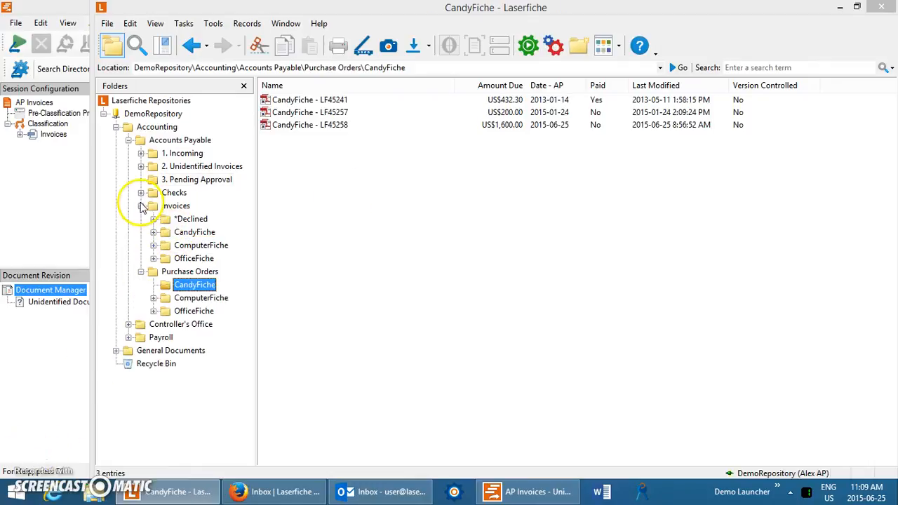
{"action": "left_click", "coordinate": [196, 232]}
{"action": "left_click", "coordinate": [295, 100]}
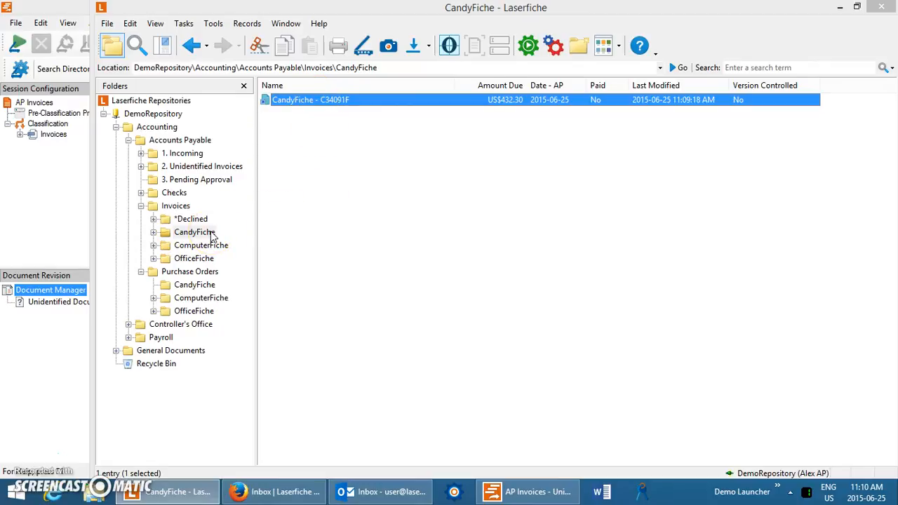
Open the ComputerFiche invoice marked "**Mismatching Total!!**" from "3. Pending Approval" and compare its Amount Due field with the invoice total.
{"action": "left_click", "coordinate": [211, 180]}
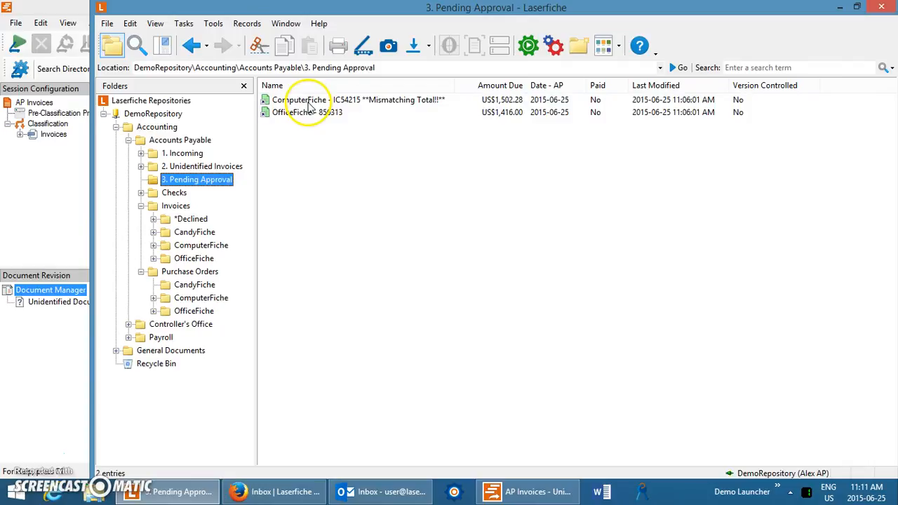
{"action": "left_click", "coordinate": [365, 103]}
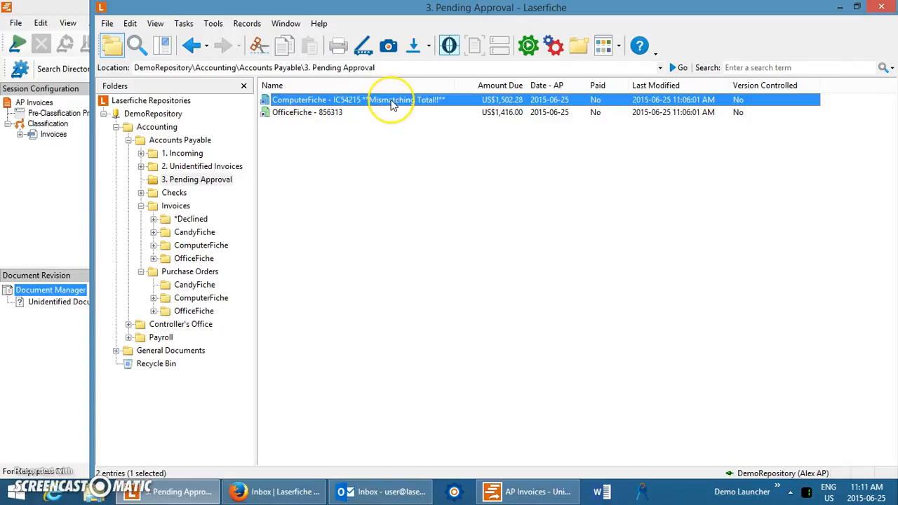
{"action": "double_click", "coordinate": [393, 102]}
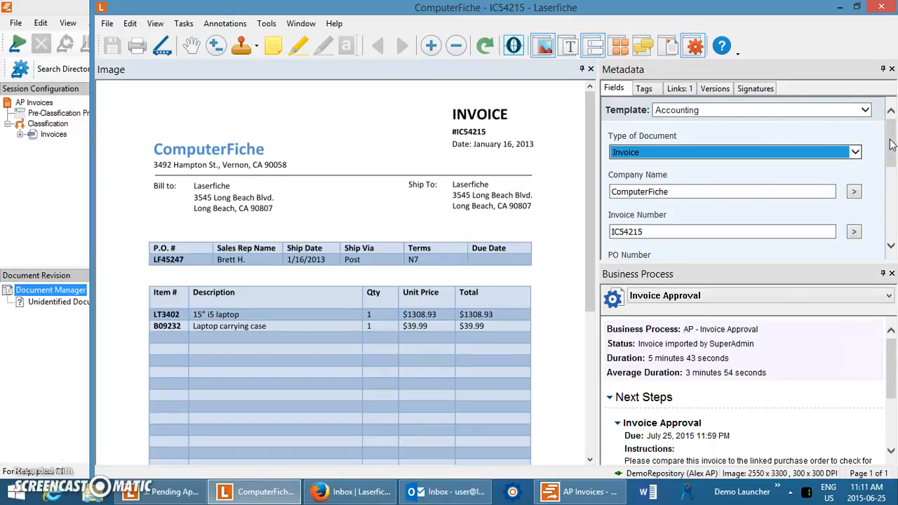
{"action": "left_click_drag", "start_coordinate": [891, 144], "coordinate": [890, 192]}
{"action": "left_click", "coordinate": [605, 172]}
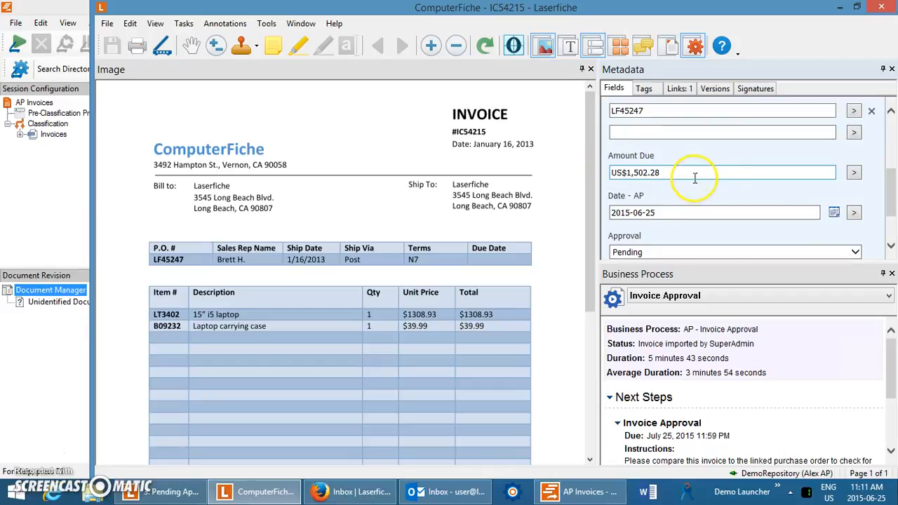
{"action": "left_click_drag", "start_coordinate": [586, 251], "coordinate": [588, 375]}
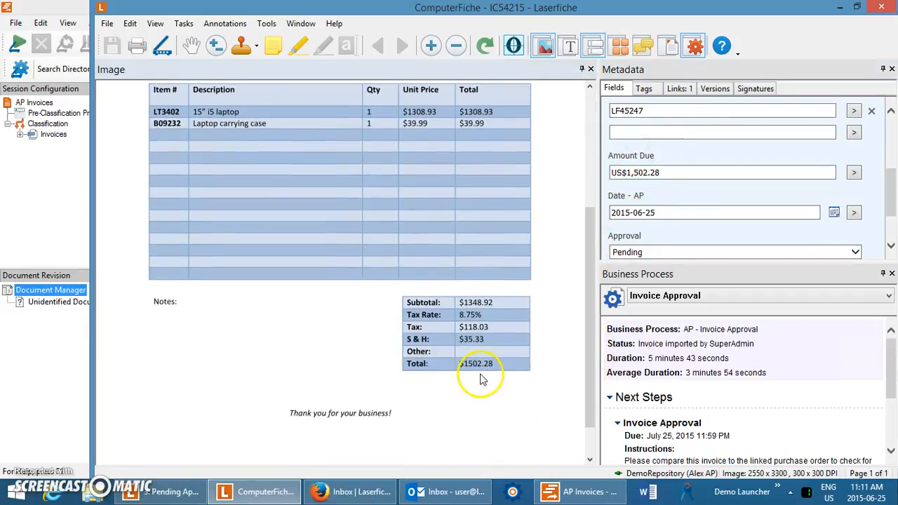
Open the purchase order linked to the ComputerFiche invoice, examine its line items and total, and close it.
{"action": "left_click", "coordinate": [678, 89]}
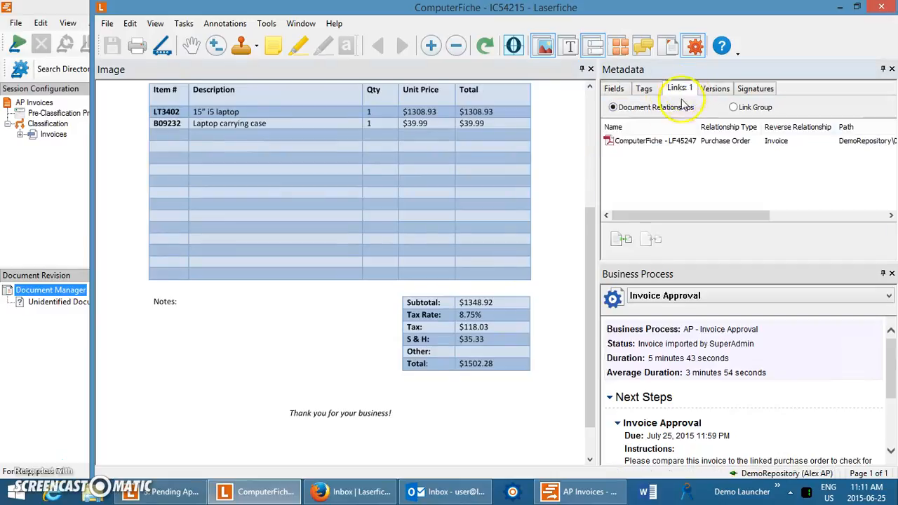
{"action": "double_click", "coordinate": [631, 142]}
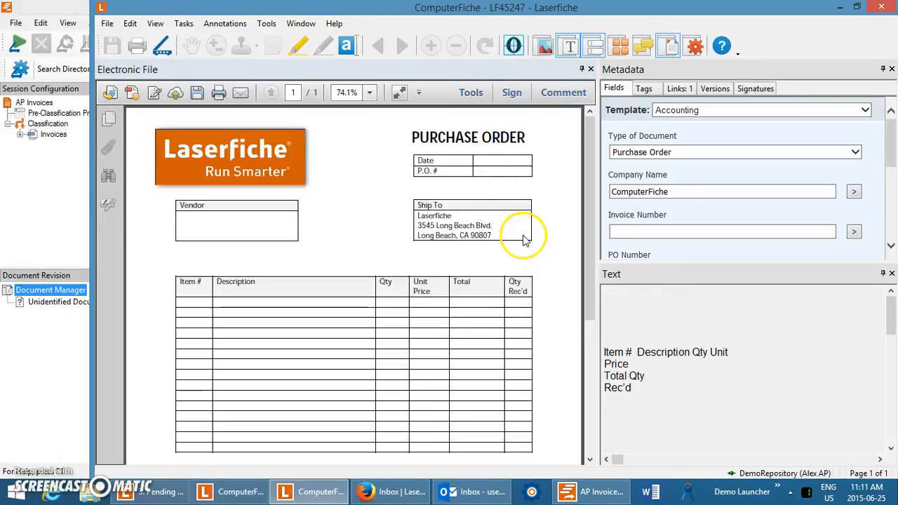
{"action": "left_click_drag", "start_coordinate": [588, 211], "coordinate": [592, 305]}
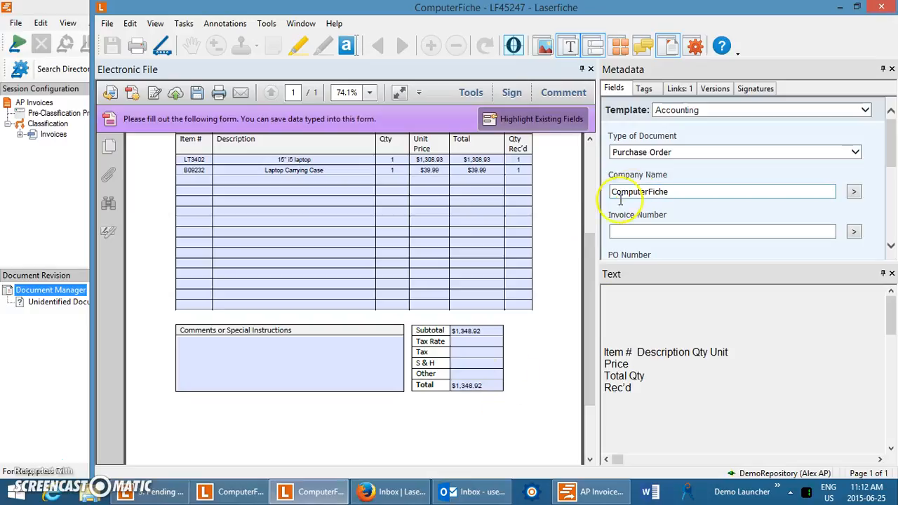
{"action": "left_click", "coordinate": [588, 221]}
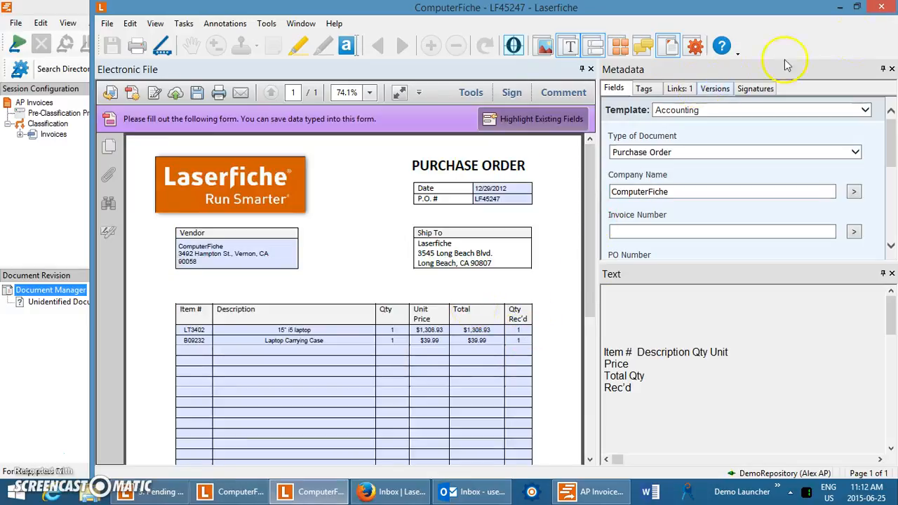
{"action": "left_click", "coordinate": [883, 10]}
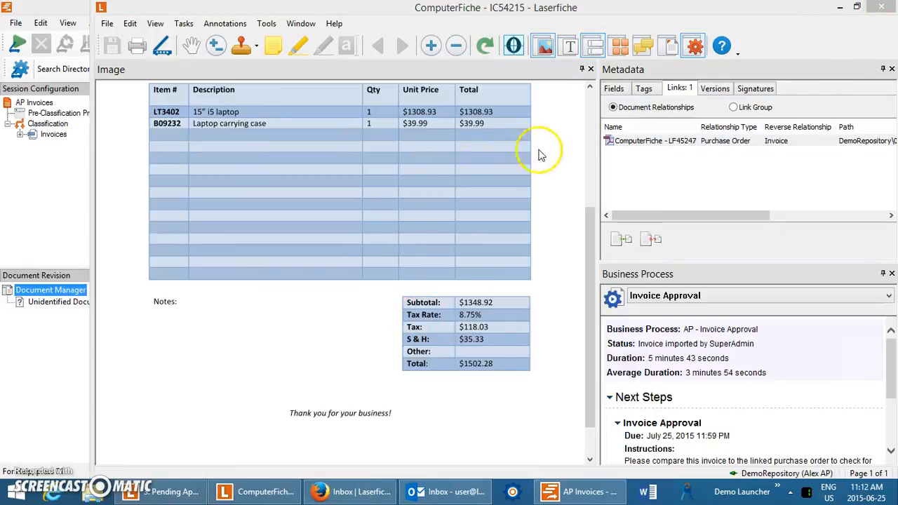
Set the ComputerFiche invoice's Approval field to Approved, and save and close the invoice.
{"action": "left_click", "coordinate": [614, 88]}
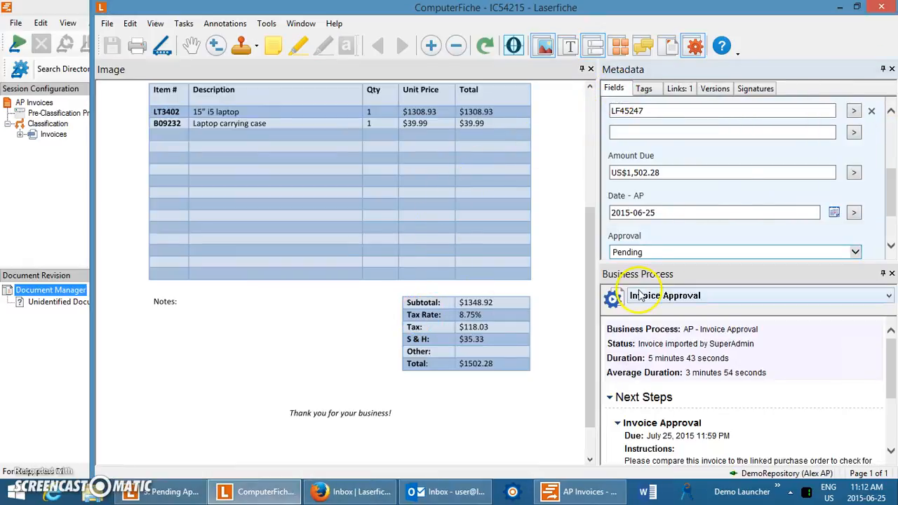
{"action": "scroll", "coordinate": [886, 183], "scroll_direction": "down", "scroll_amount": 3}
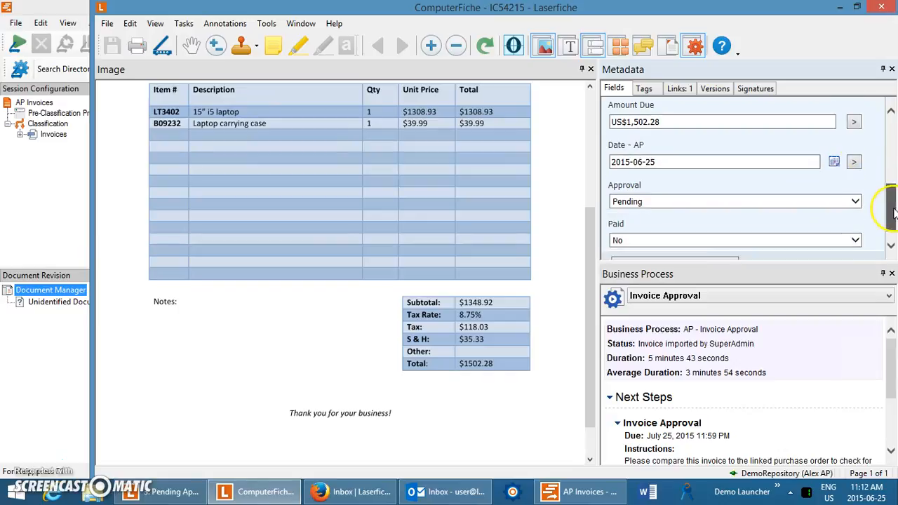
{"action": "left_click", "coordinate": [664, 193]}
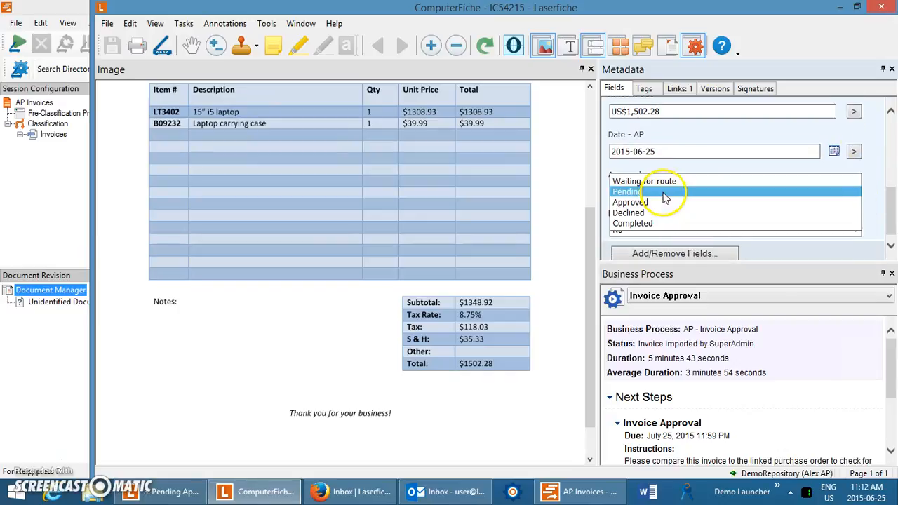
{"action": "left_click", "coordinate": [667, 191]}
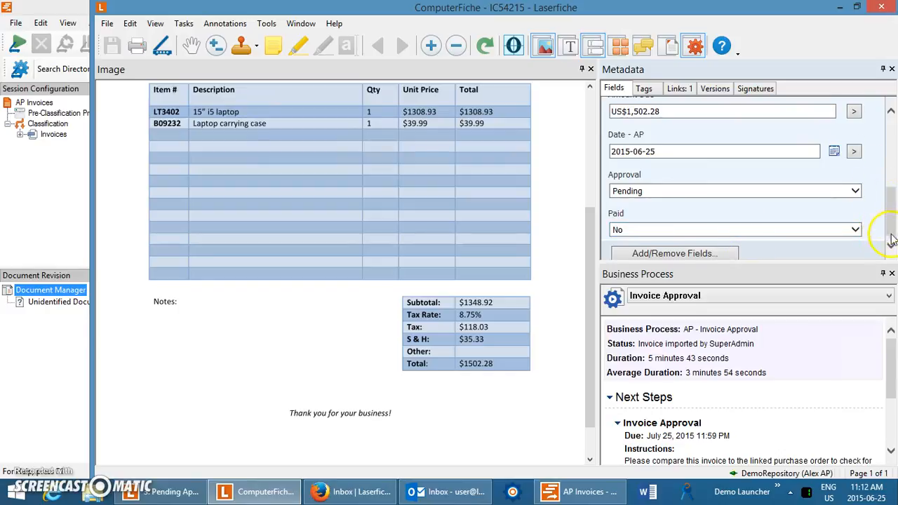
{"action": "scroll", "coordinate": [884, 235], "scroll_direction": "up", "scroll_amount": 1}
{"action": "left_click", "coordinate": [663, 205]}
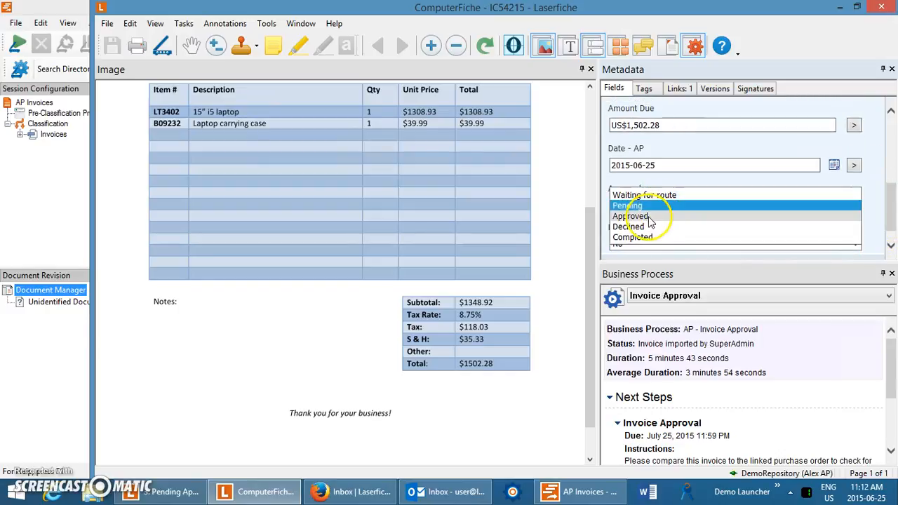
{"action": "left_click", "coordinate": [663, 216]}
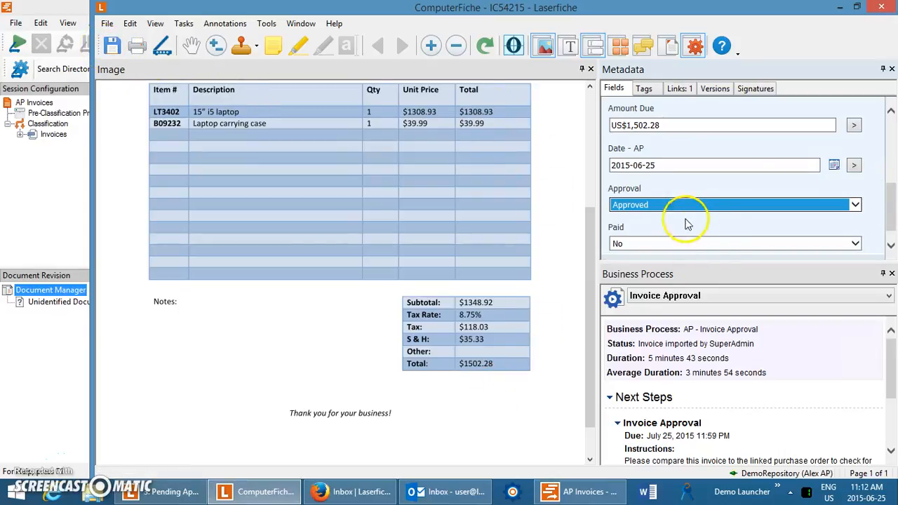
{"action": "left_click", "coordinate": [112, 46]}
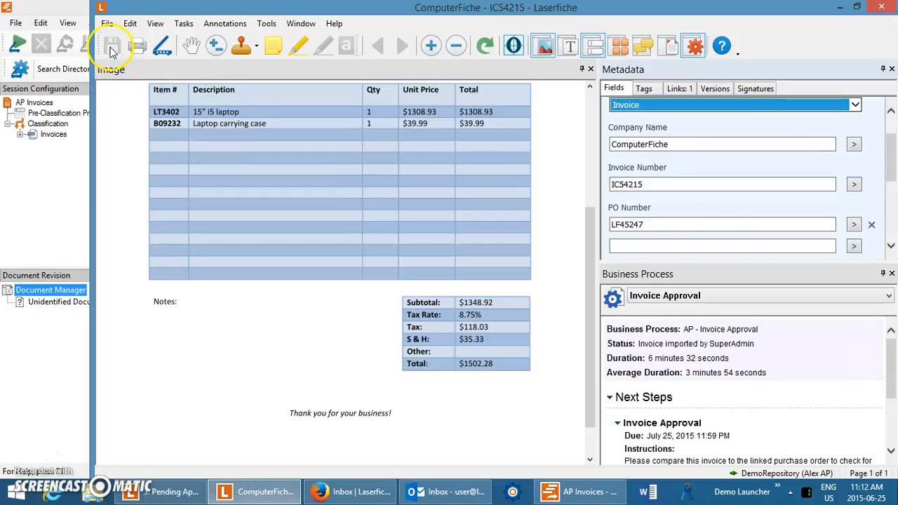
{"action": "left_click", "coordinate": [883, 7]}
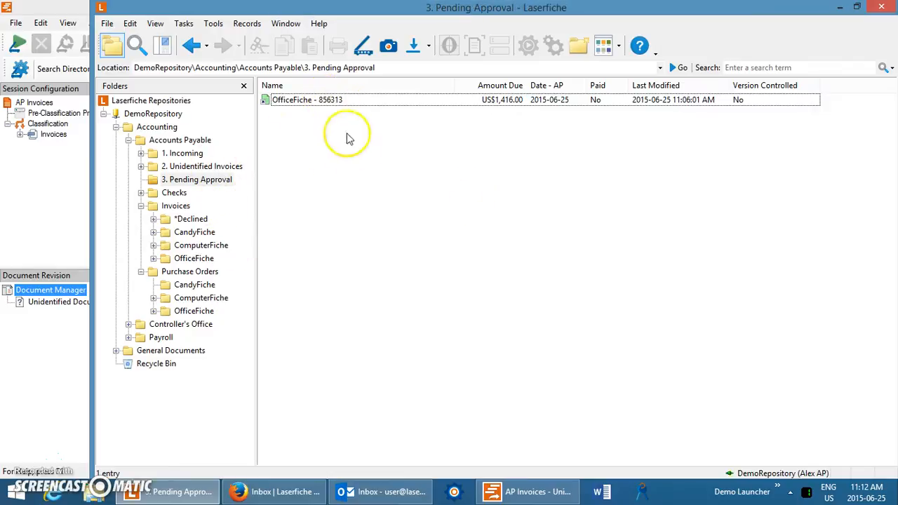
Open the pending OfficeFiche invoice, set its Approval field to Approved, and save and close it.
{"action": "double_click", "coordinate": [303, 102]}
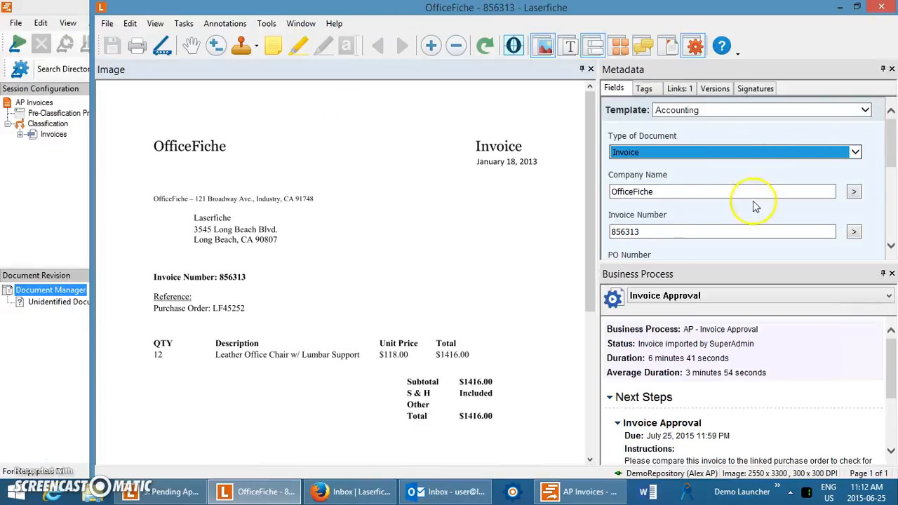
{"action": "left_click_drag", "start_coordinate": [890, 141], "coordinate": [890, 203]}
{"action": "left_click", "coordinate": [726, 196]}
{"action": "left_click", "coordinate": [642, 205]}
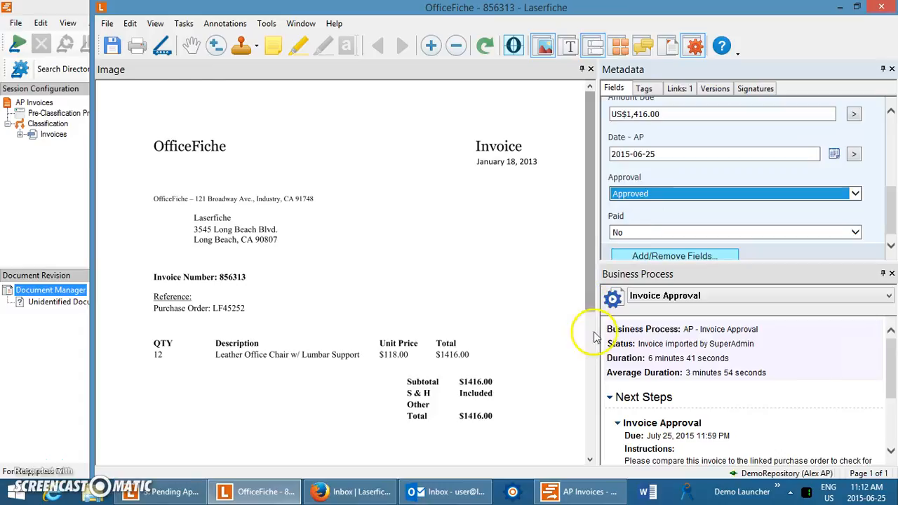
{"action": "left_click", "coordinate": [112, 45]}
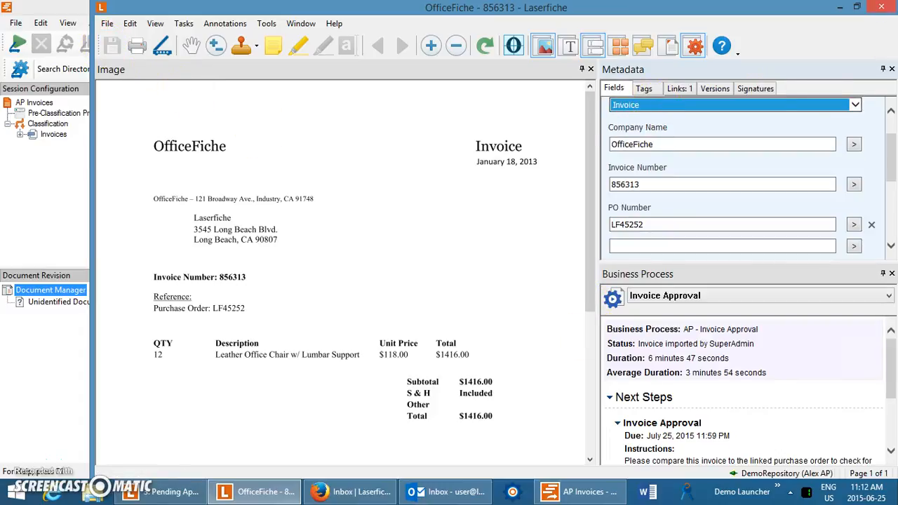
{"action": "left_click", "coordinate": [885, 7]}
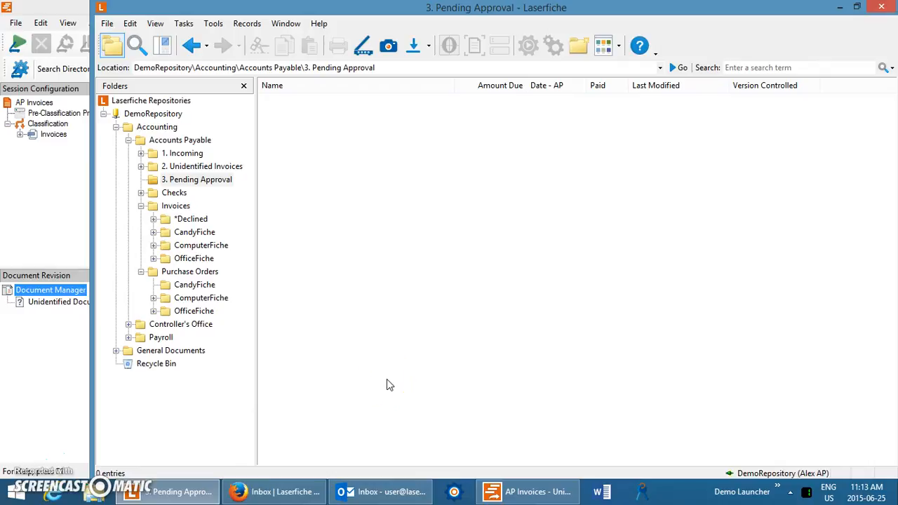
Switch to Quick Fields and open the AP Checks session.
{"action": "left_click", "coordinate": [531, 492]}
{"action": "left_click", "coordinate": [16, 22]}
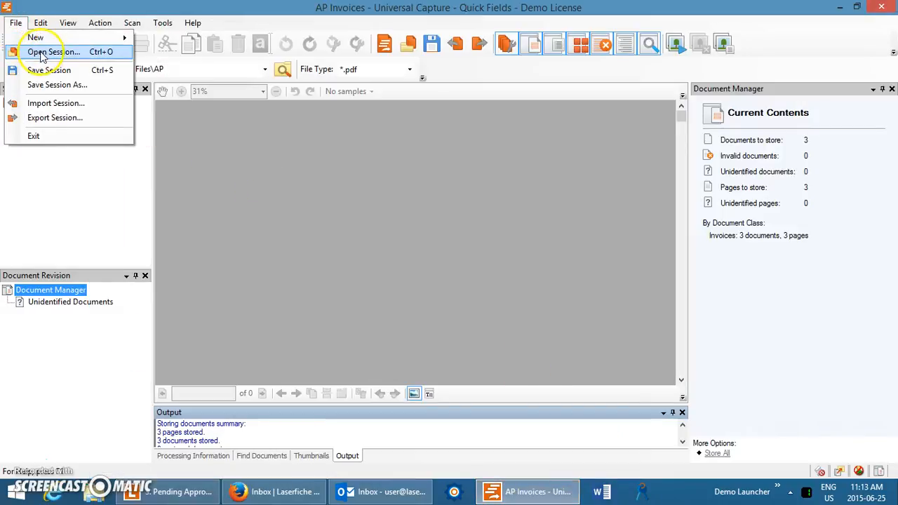
{"action": "left_click", "coordinate": [40, 52]}
{"action": "double_click", "coordinate": [256, 208]}
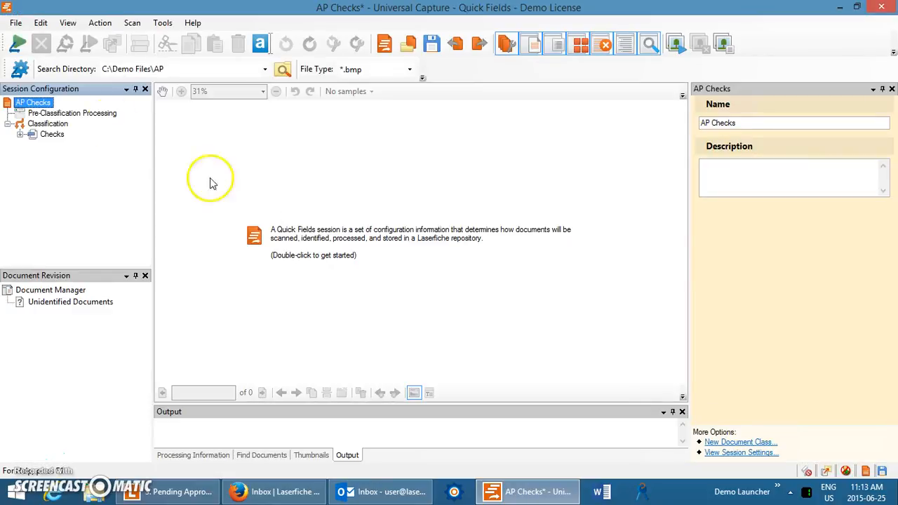
Scan the checks, review the CandyFiche check's extracted fields, and store all the checks in the repository.
{"action": "left_click", "coordinate": [19, 45]}
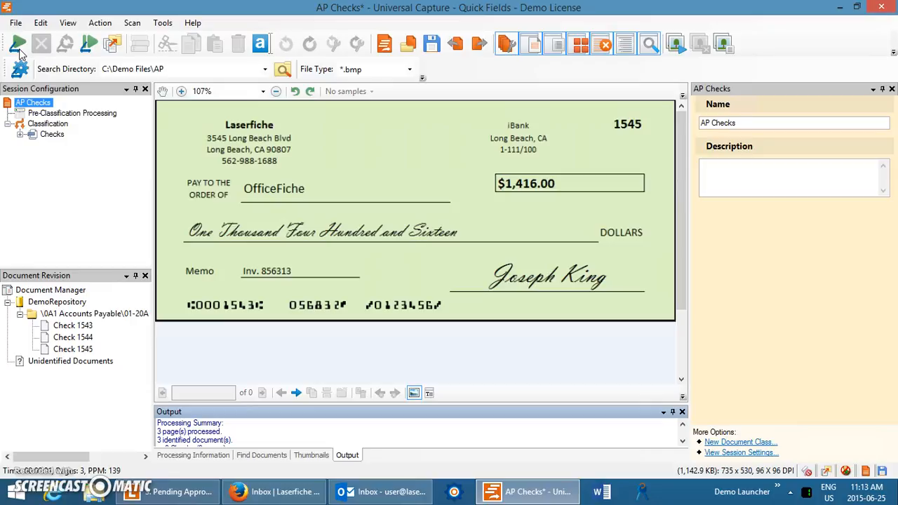
{"action": "left_click", "coordinate": [73, 326]}
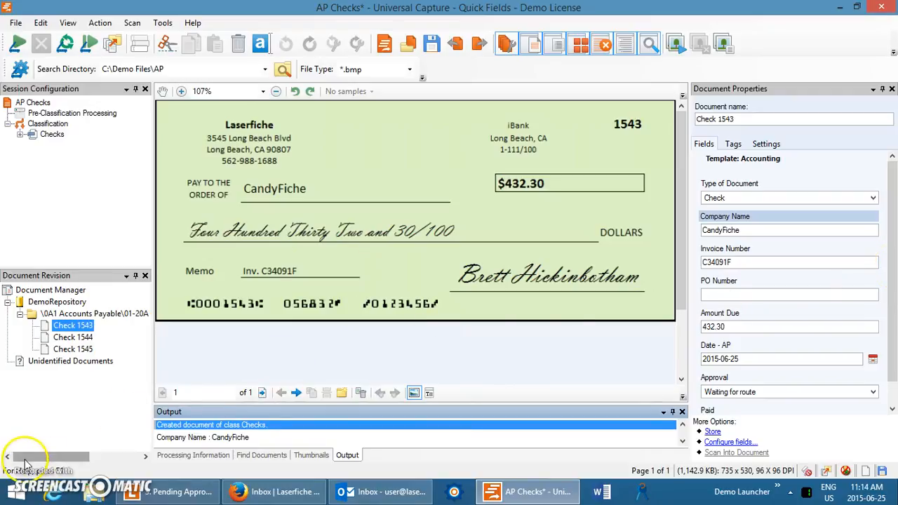
{"action": "left_click", "coordinate": [112, 44]}
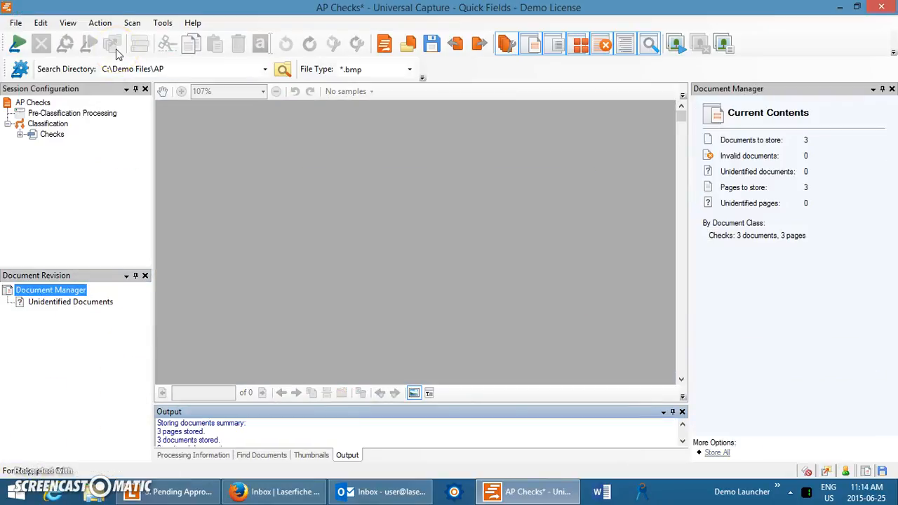
Switch to Laserfiche and open the paid invoice in the CandyFiche folder under Invoices.
{"action": "left_click", "coordinate": [176, 491]}
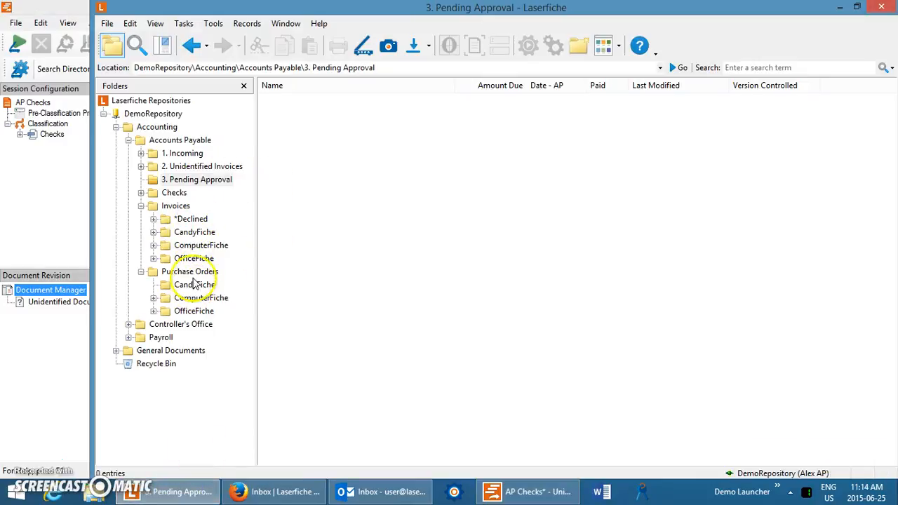
{"action": "left_click", "coordinate": [193, 233]}
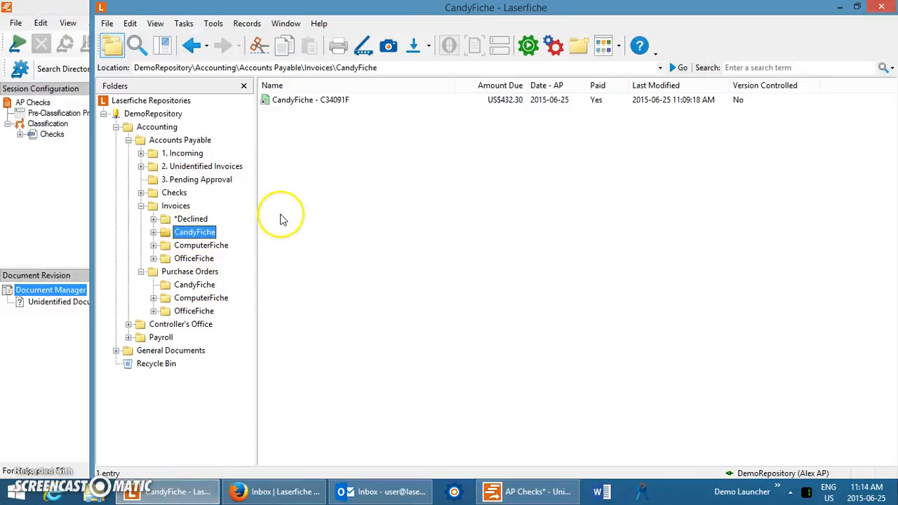
{"action": "double_click", "coordinate": [297, 99]}
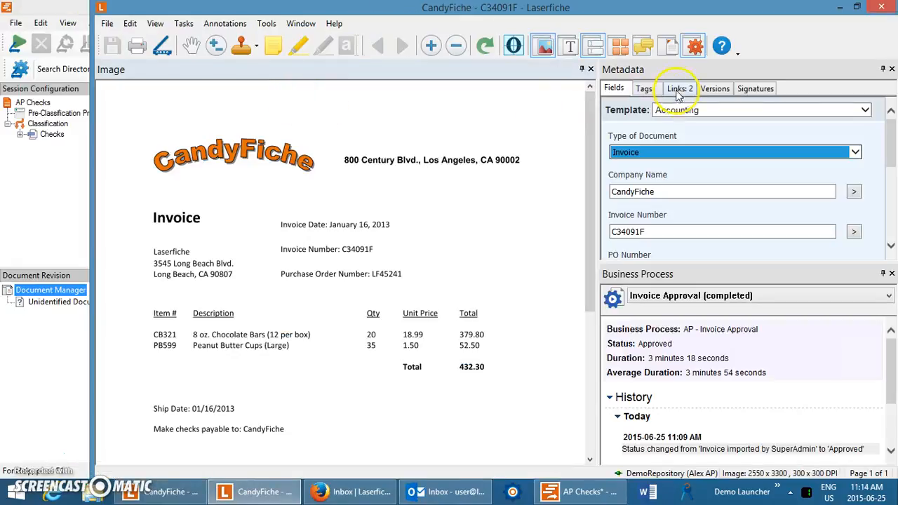
Examine the CandyFiche invoice's linked check and purchase order, and its Invoice Approval business process history.
{"action": "left_click", "coordinate": [678, 90]}
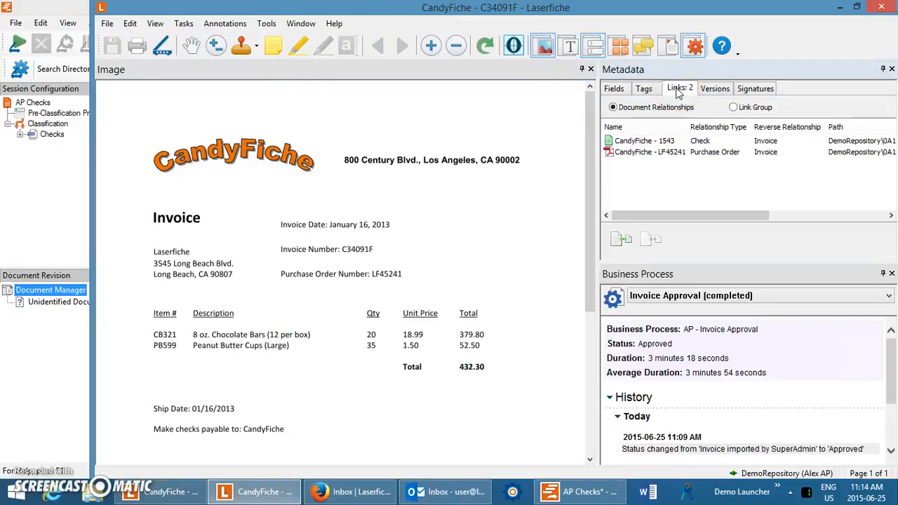
{"action": "left_click", "coordinate": [632, 152]}
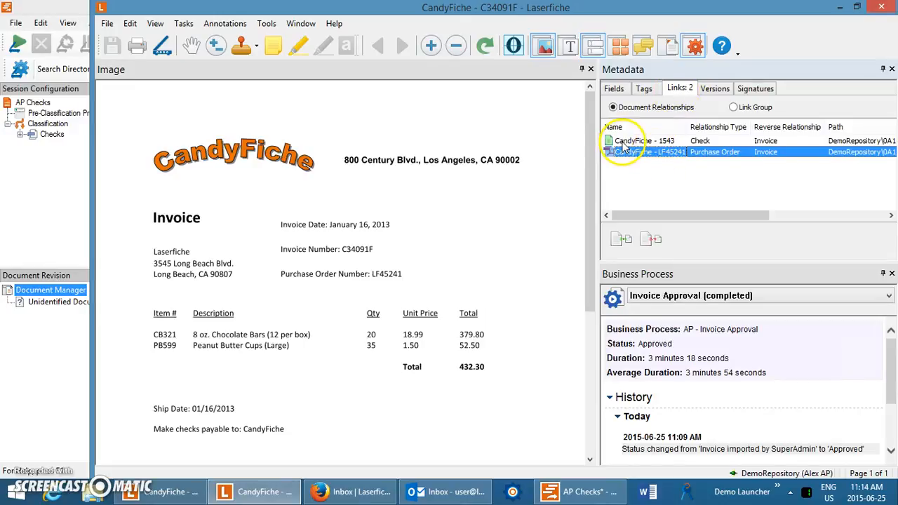
{"action": "left_click", "coordinate": [626, 142]}
{"action": "left_click", "coordinate": [656, 143]}
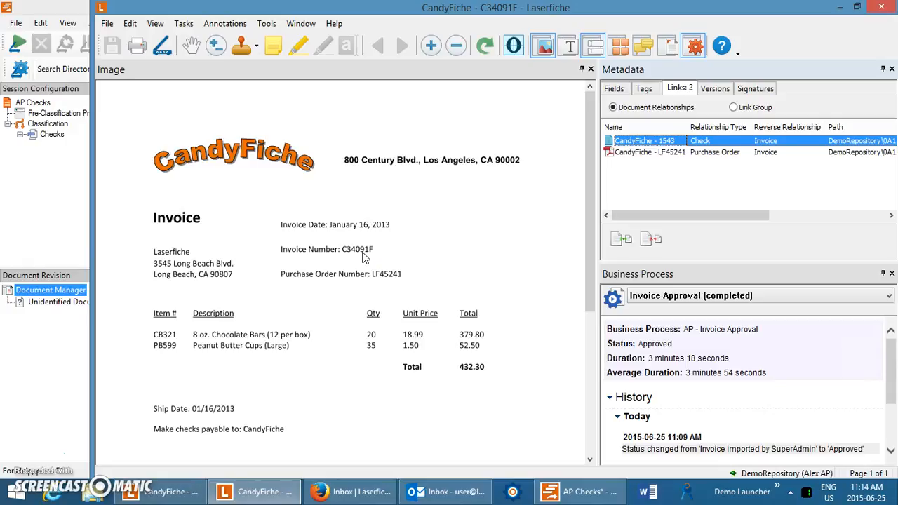
{"action": "left_click_drag", "start_coordinate": [890, 365], "coordinate": [893, 427]}
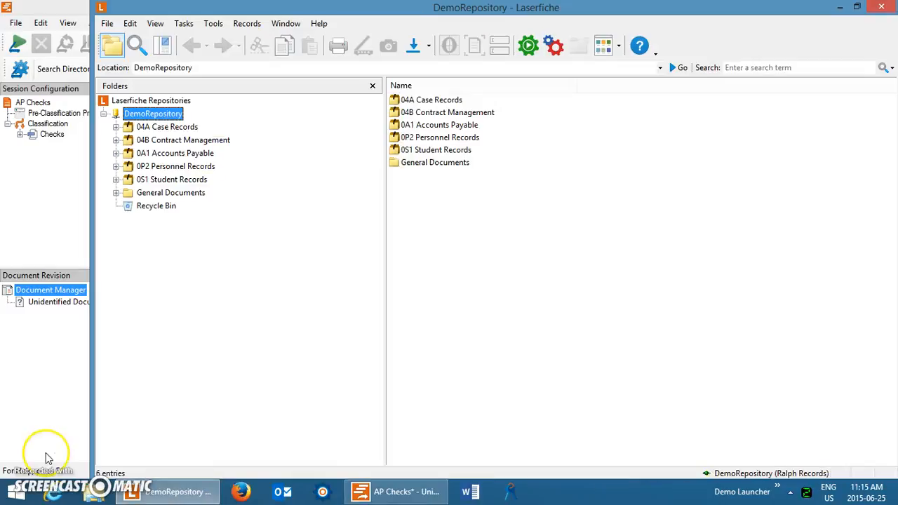
Minimize the Quick Fields window and return to the records manager's DemoRepository view in Laserfiche.
{"action": "left_click", "coordinate": [57, 397]}
{"action": "left_click", "coordinate": [842, 7]}
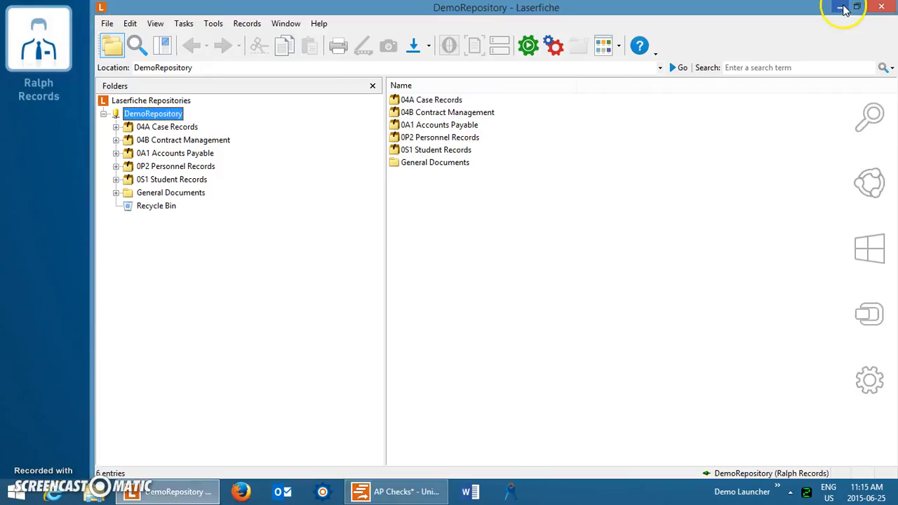
{"action": "left_click", "coordinate": [461, 370]}
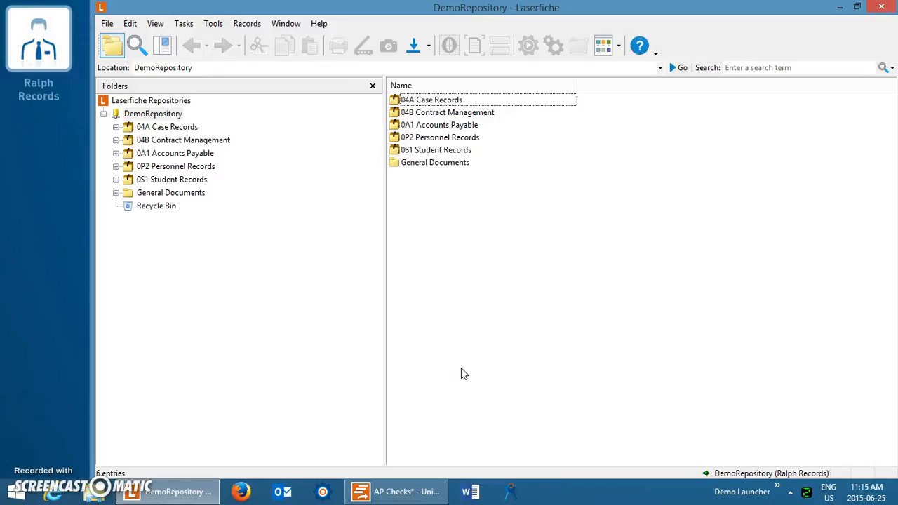
Under 0A1 Accounts Payable, open the 2015-06 folder of the 01-15B Invoices series to view its records' retention details.
{"action": "left_click", "coordinate": [116, 153]}
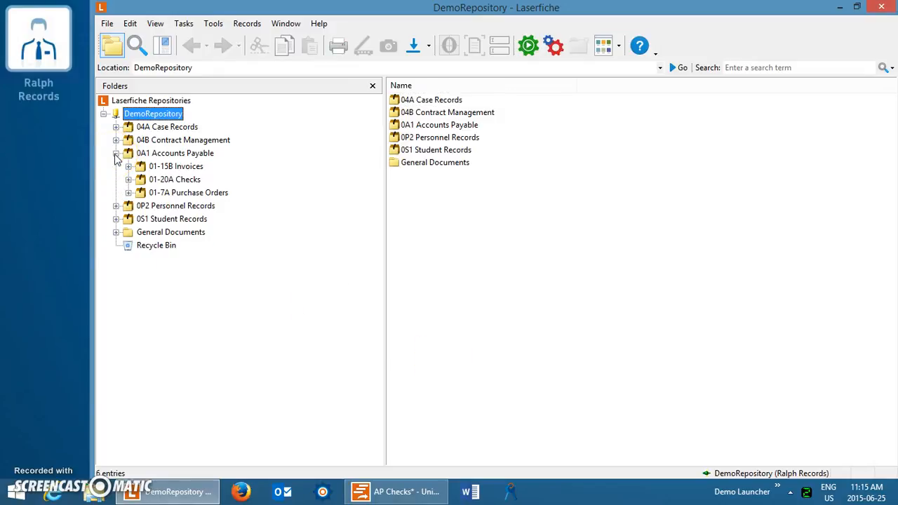
{"action": "left_click", "coordinate": [128, 166]}
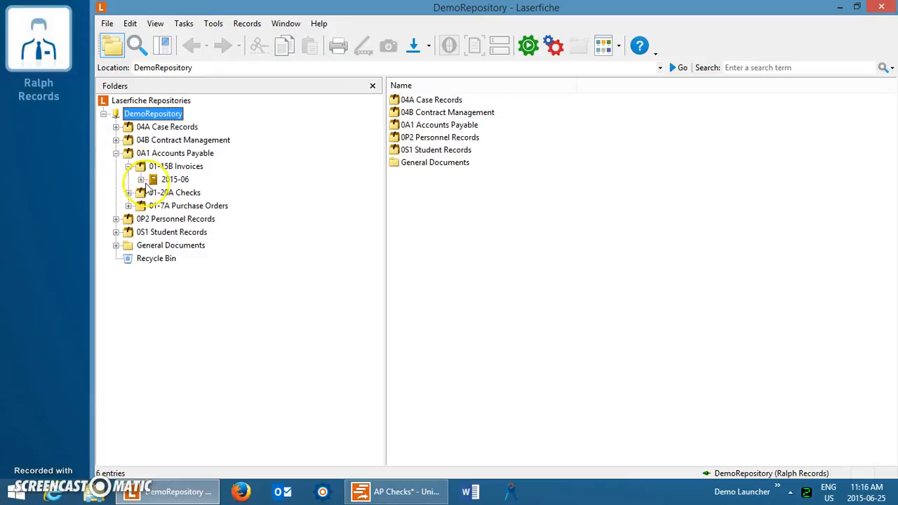
{"action": "left_click", "coordinate": [163, 180]}
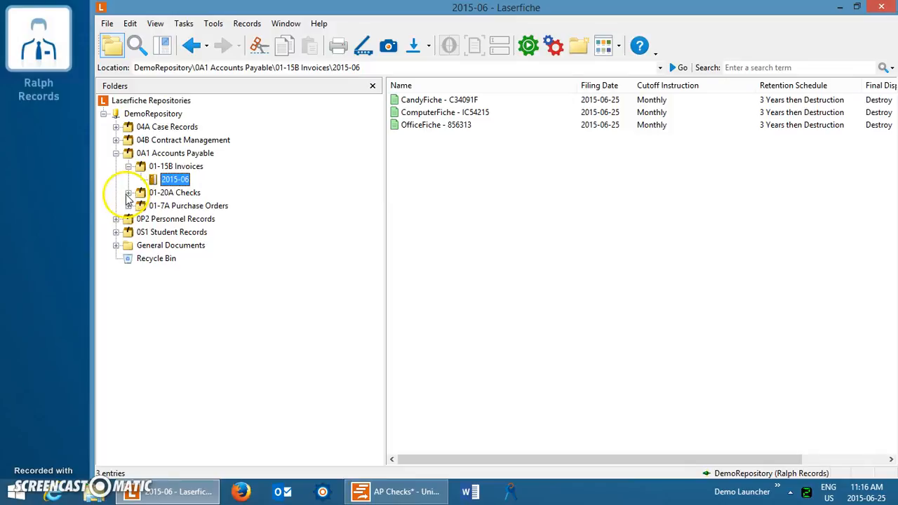
Compare the retention schedules of the 01-20A Checks folder, the 2015-06 folder in 01-7A Purchase Orders, and the 2015-06 invoices.
{"action": "left_click", "coordinate": [129, 195]}
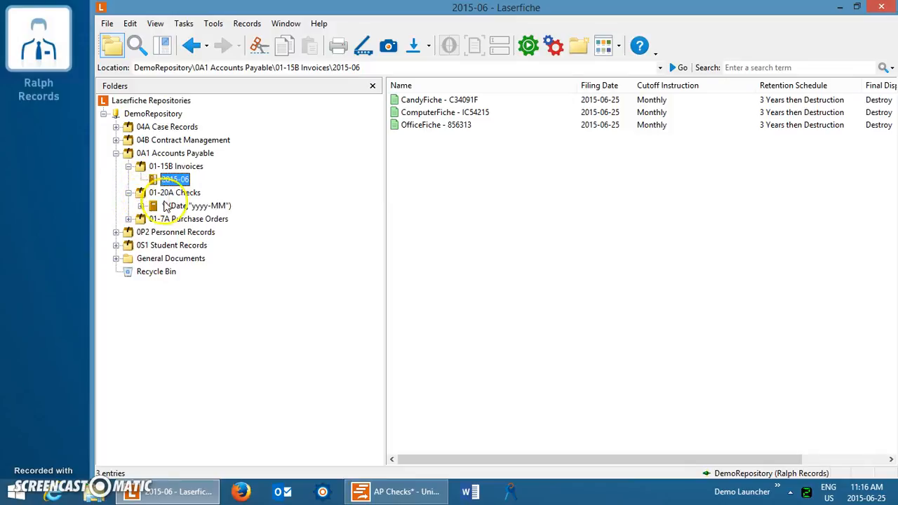
{"action": "left_click", "coordinate": [173, 209]}
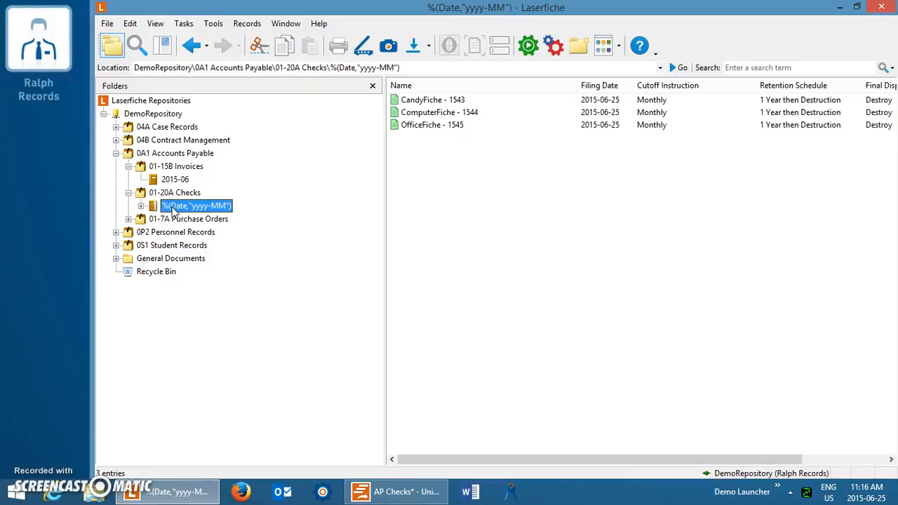
{"action": "left_click", "coordinate": [129, 219]}
{"action": "left_click", "coordinate": [175, 271]}
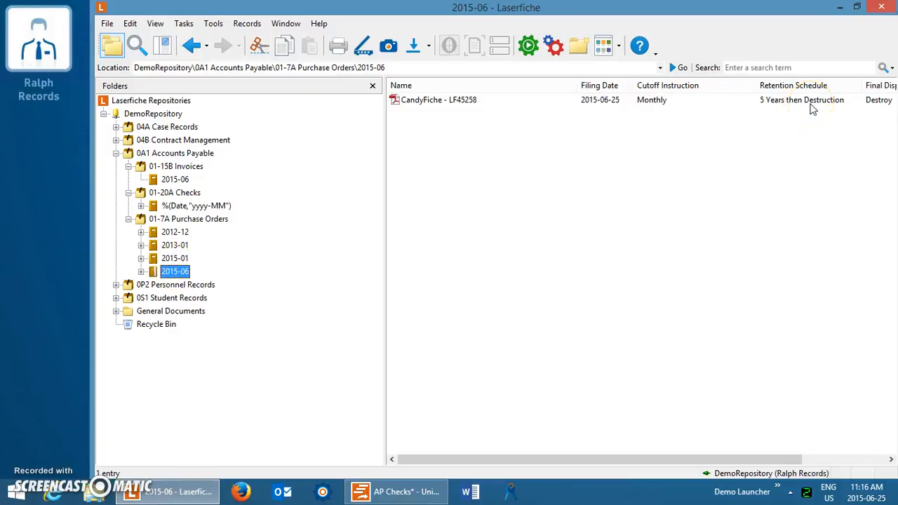
{"action": "left_click", "coordinate": [216, 205]}
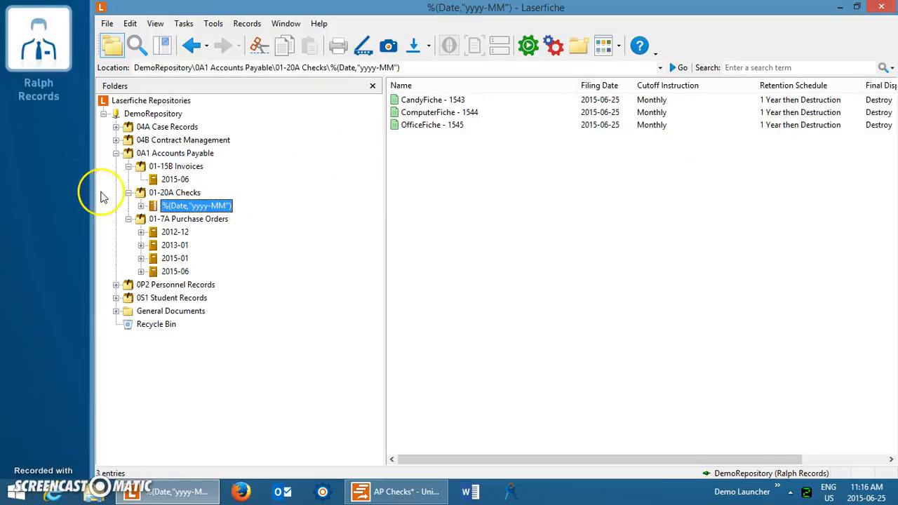
{"action": "left_click", "coordinate": [174, 180]}
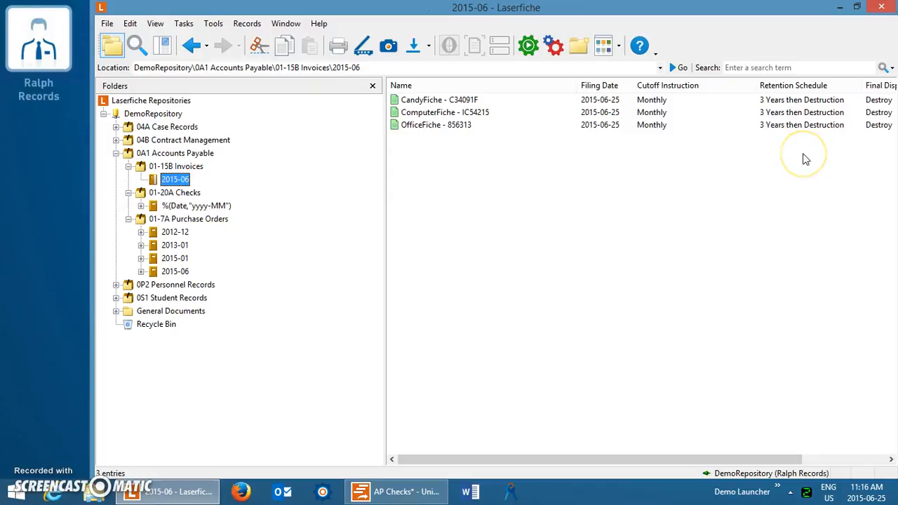